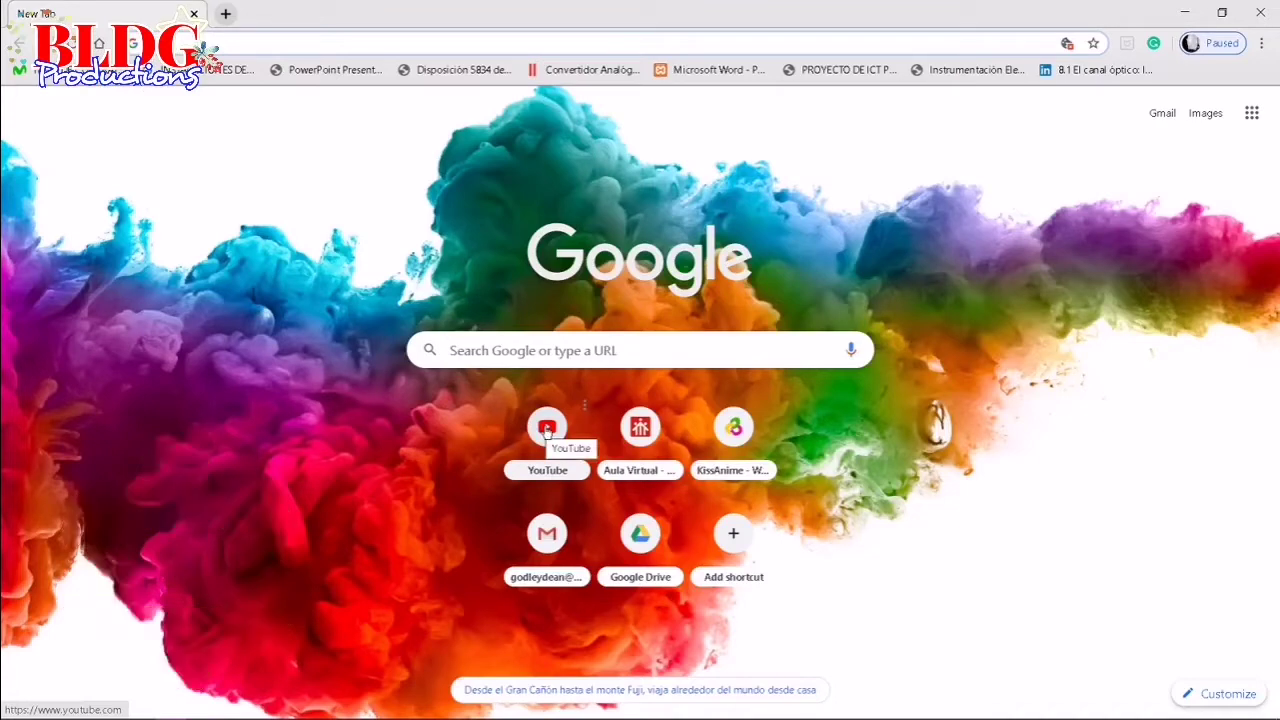
- Open YouTube from the new tab page and sign in to the account
click(547, 430)
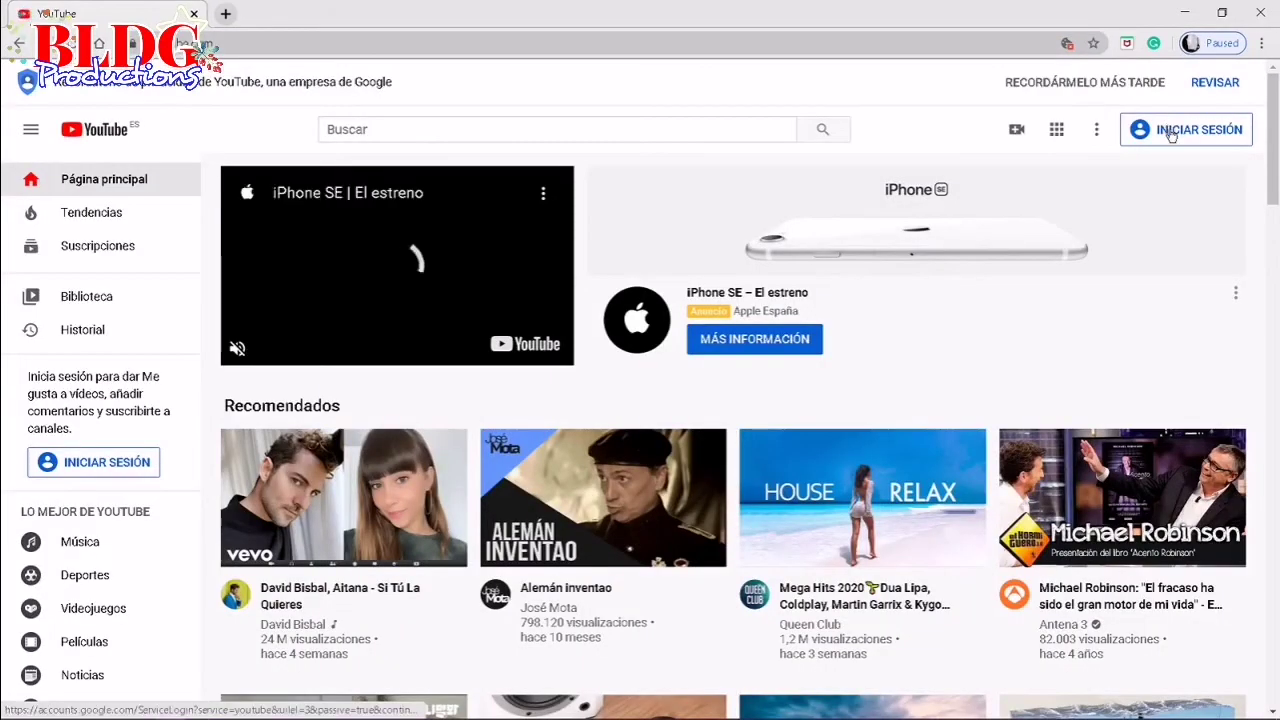
click(1172, 135)
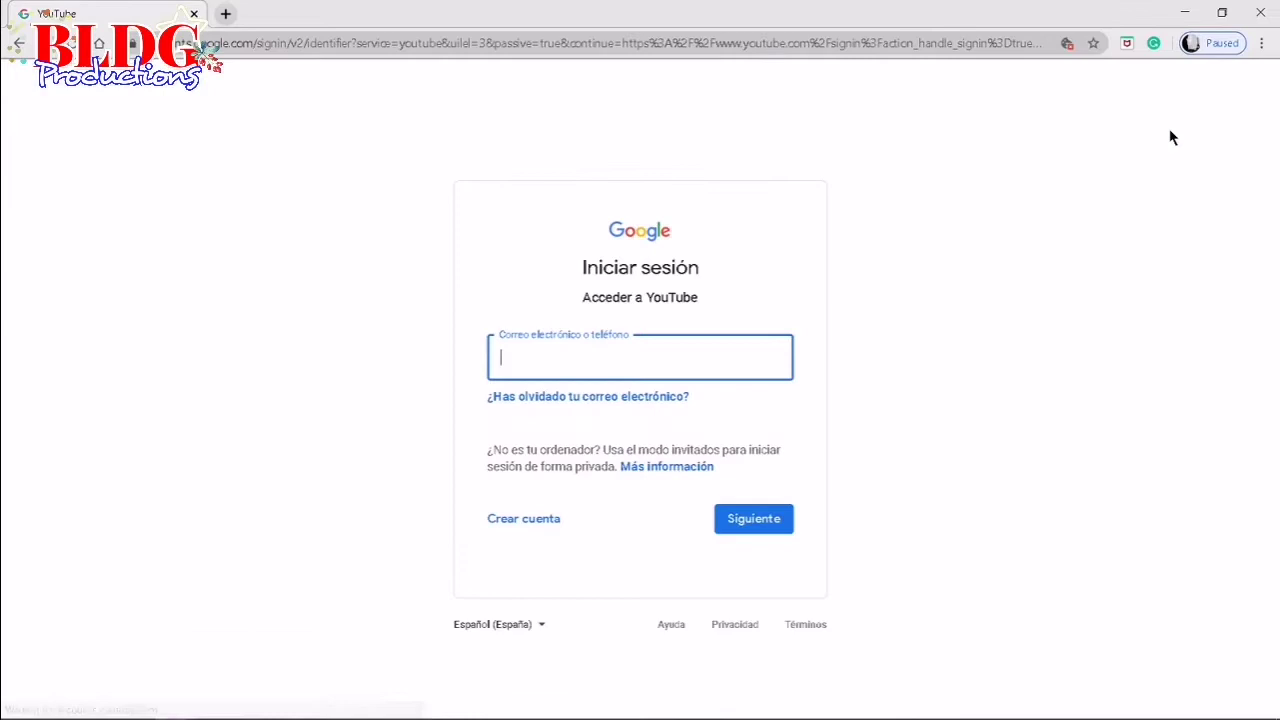
text(br)
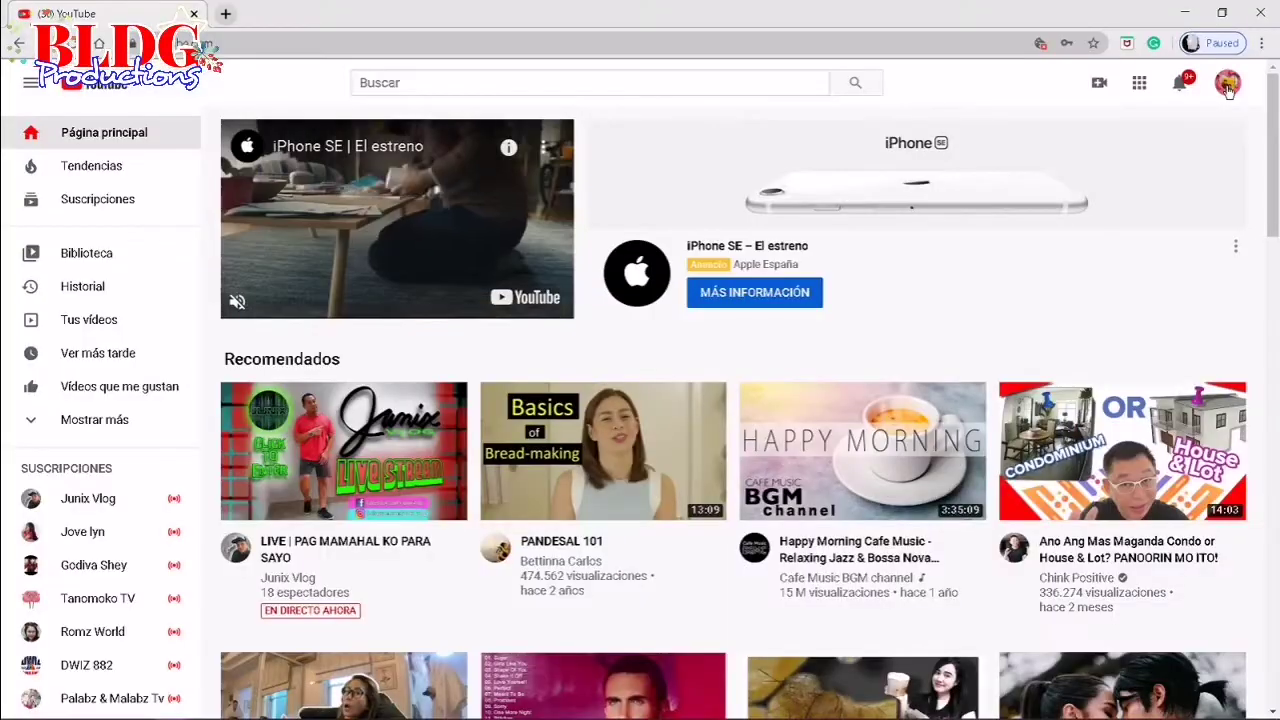
- Go through the channel page into YouTube Studio and its uploaded videos list
click(1228, 84)
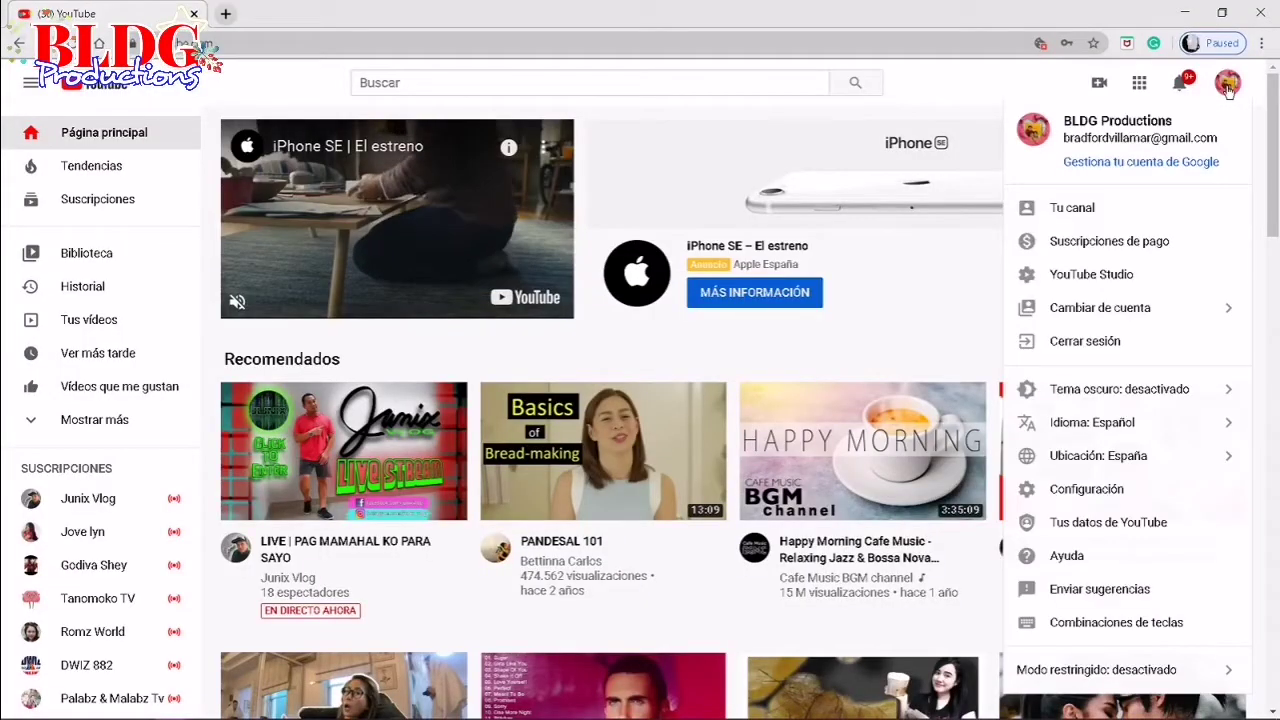
click(1114, 208)
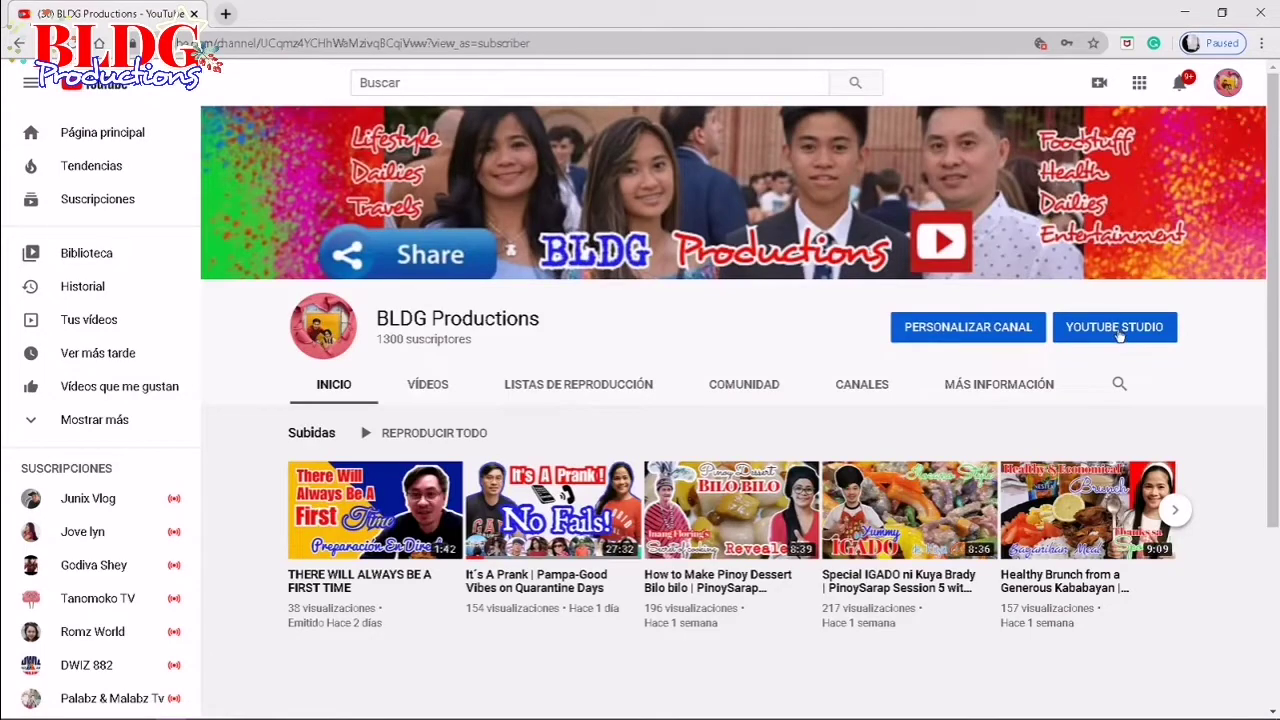
click(1120, 332)
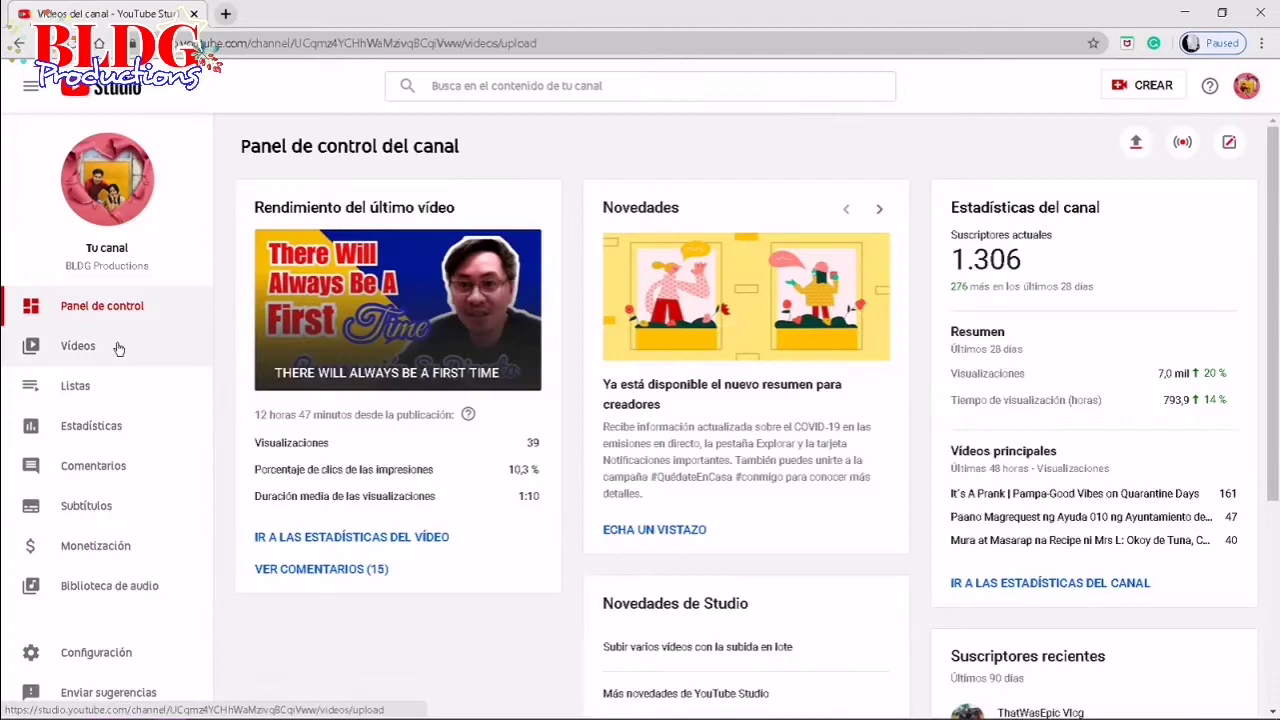
click(116, 346)
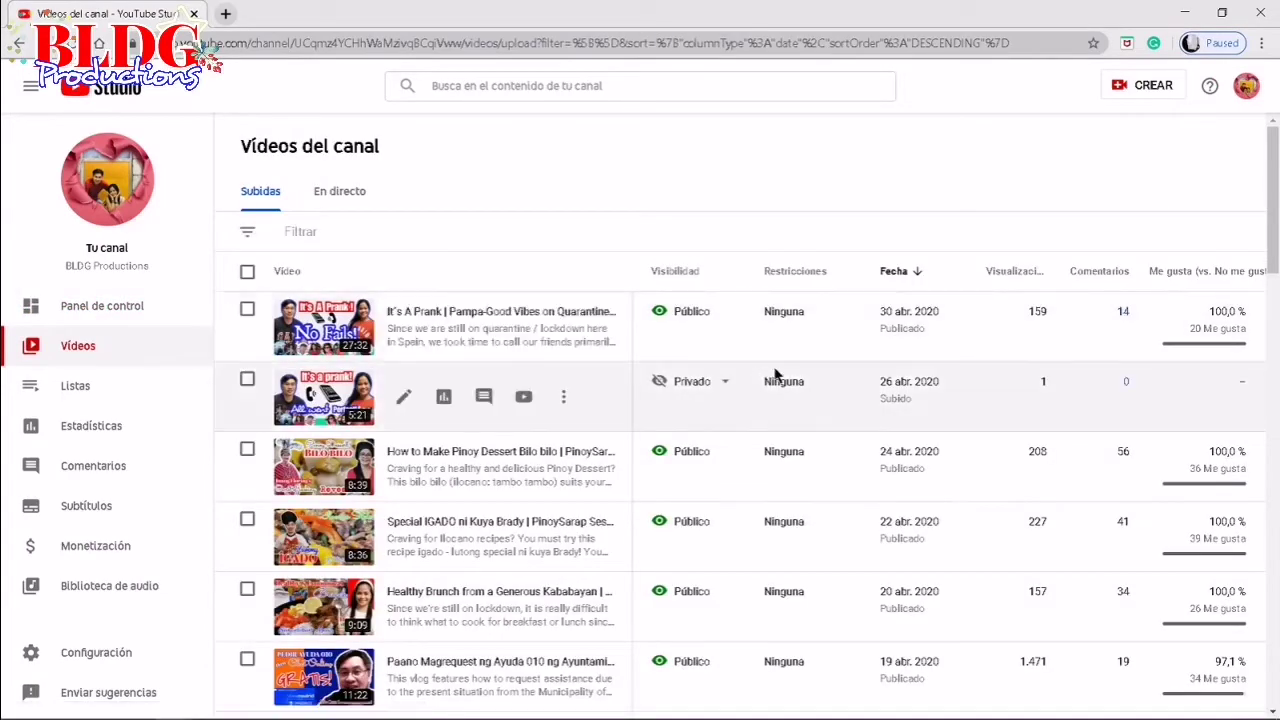
- Scroll the uploads list and show the copyright-claim explanation on the Nagpakitang-gilas video
drag(1274, 197, 1275, 297)
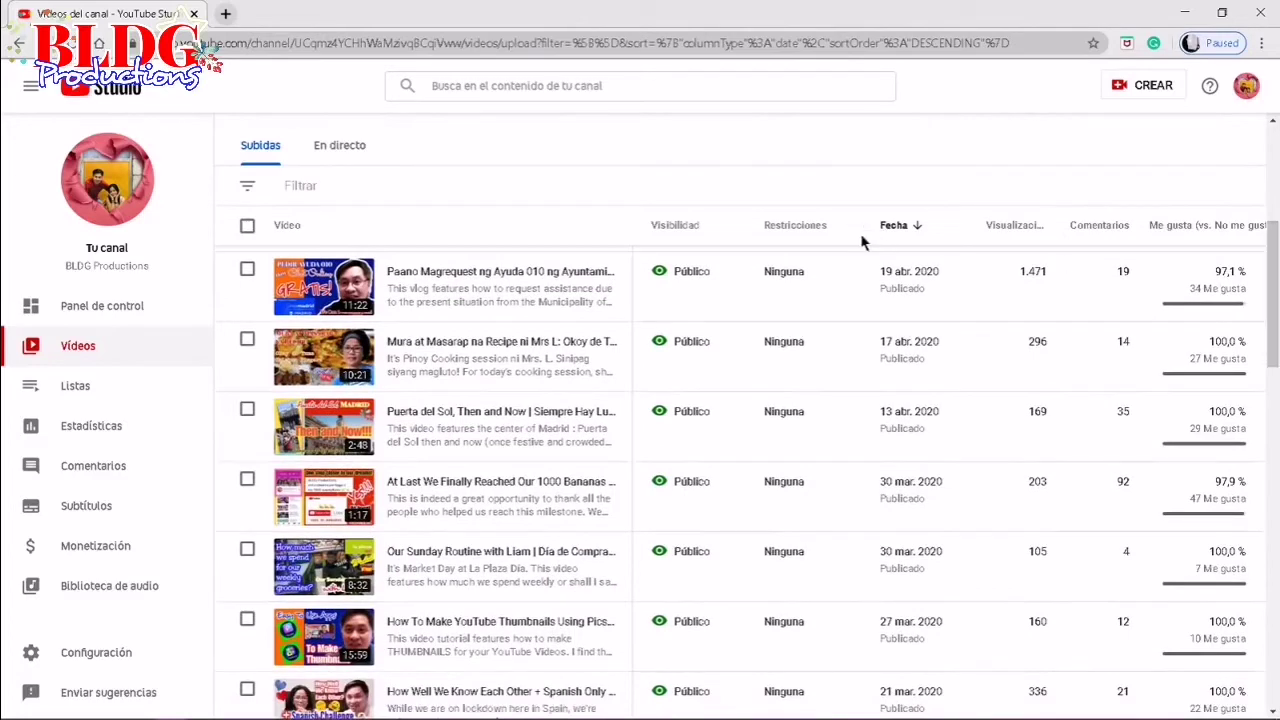
mouse_move(798, 232)
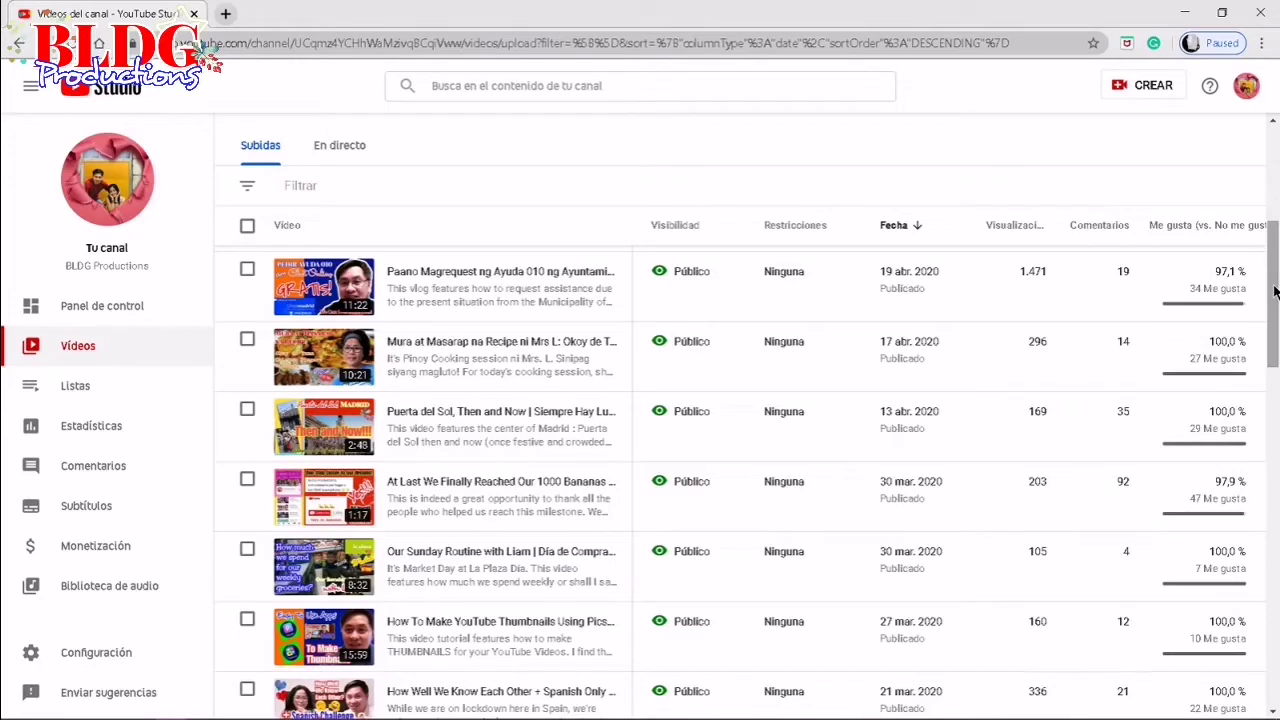
drag(1275, 290, 1275, 400)
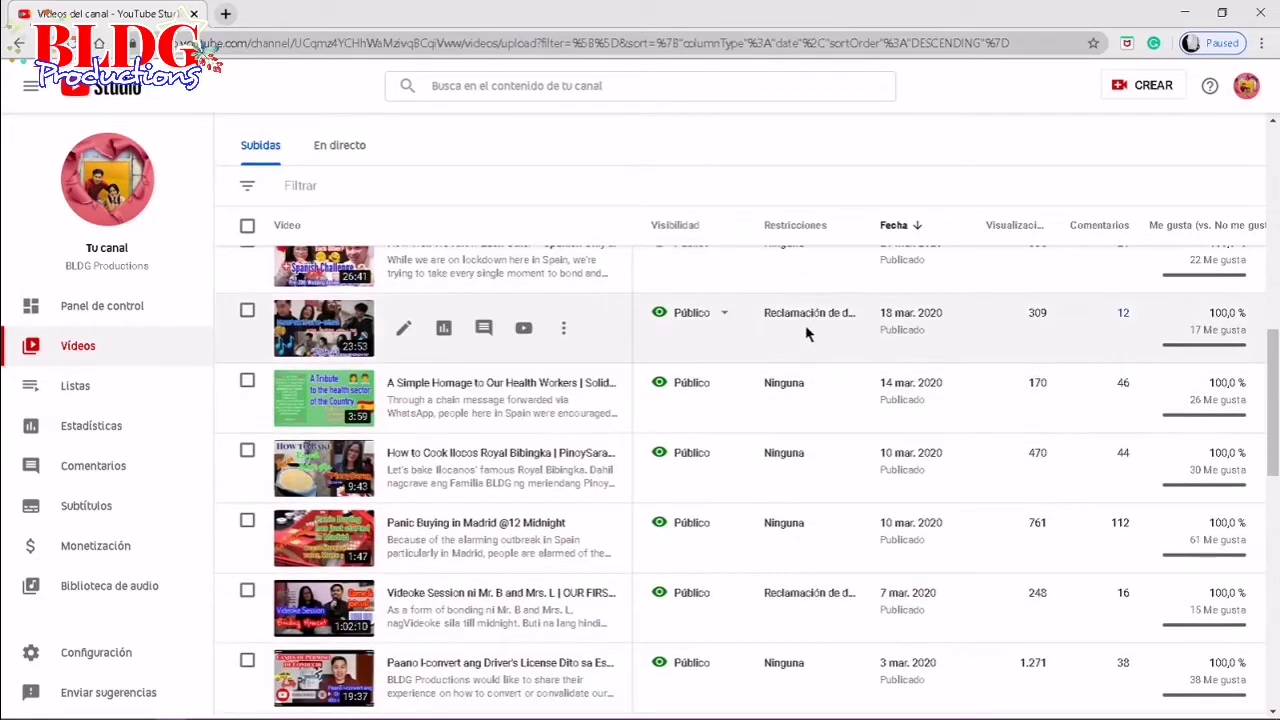
mouse_move(811, 325)
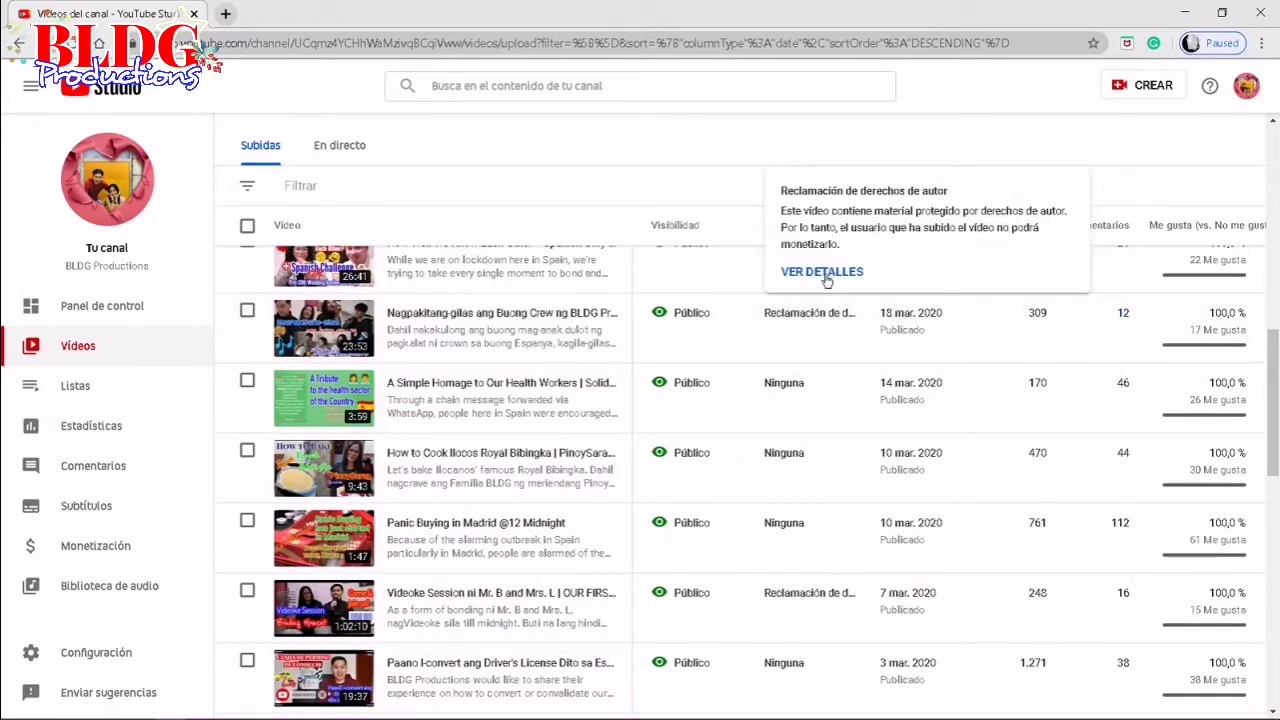
- Review the Nagpakitang-gilas copyright claim details, then close the summary
click(823, 271)
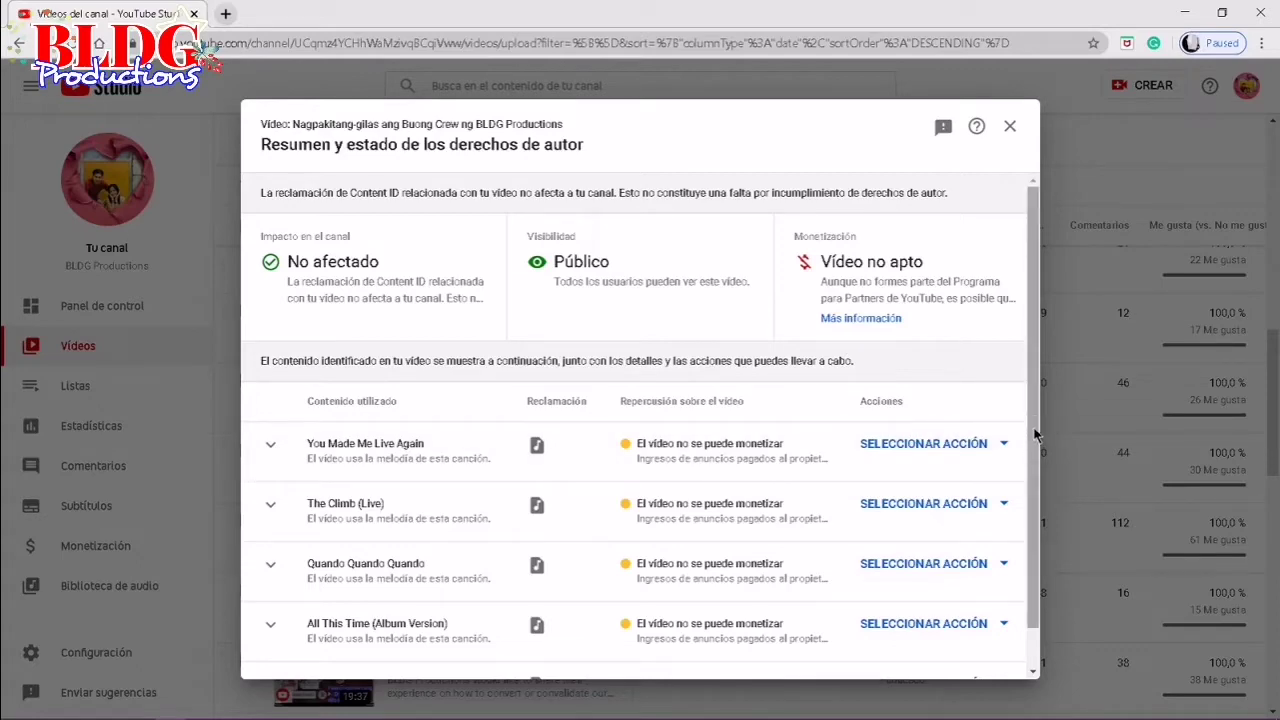
scroll(1032, 460, down, 1)
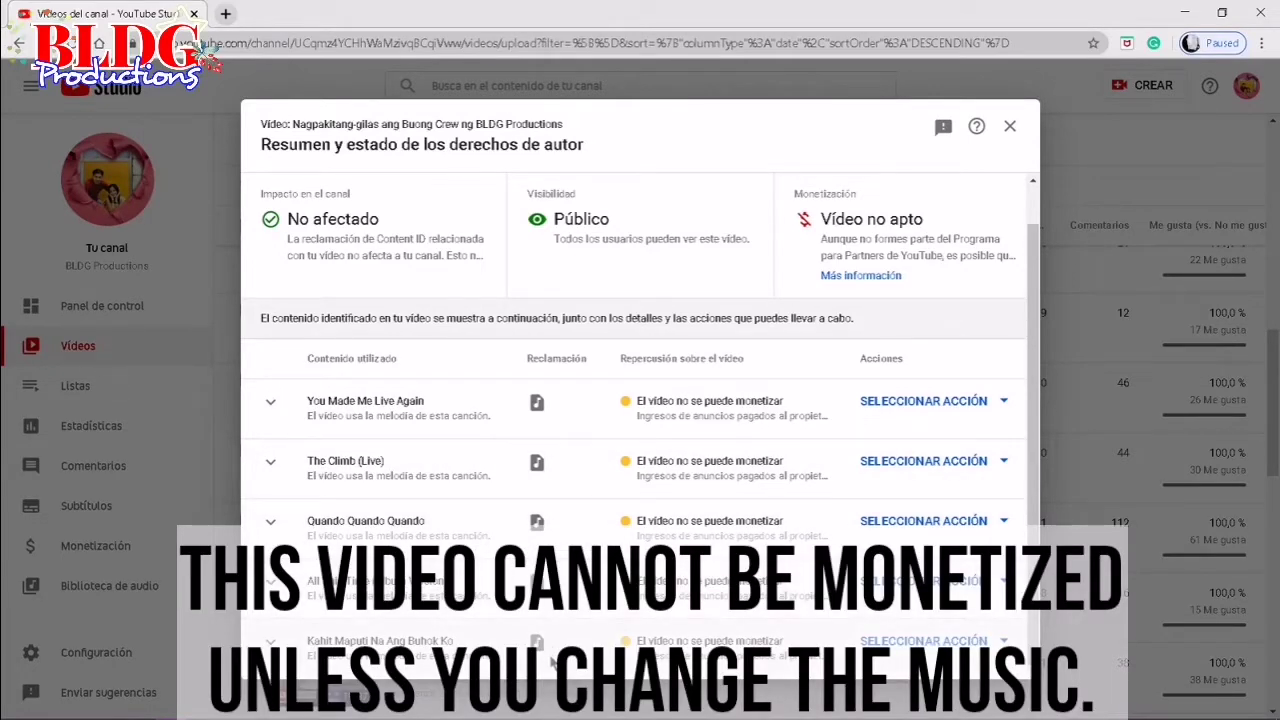
click(1011, 129)
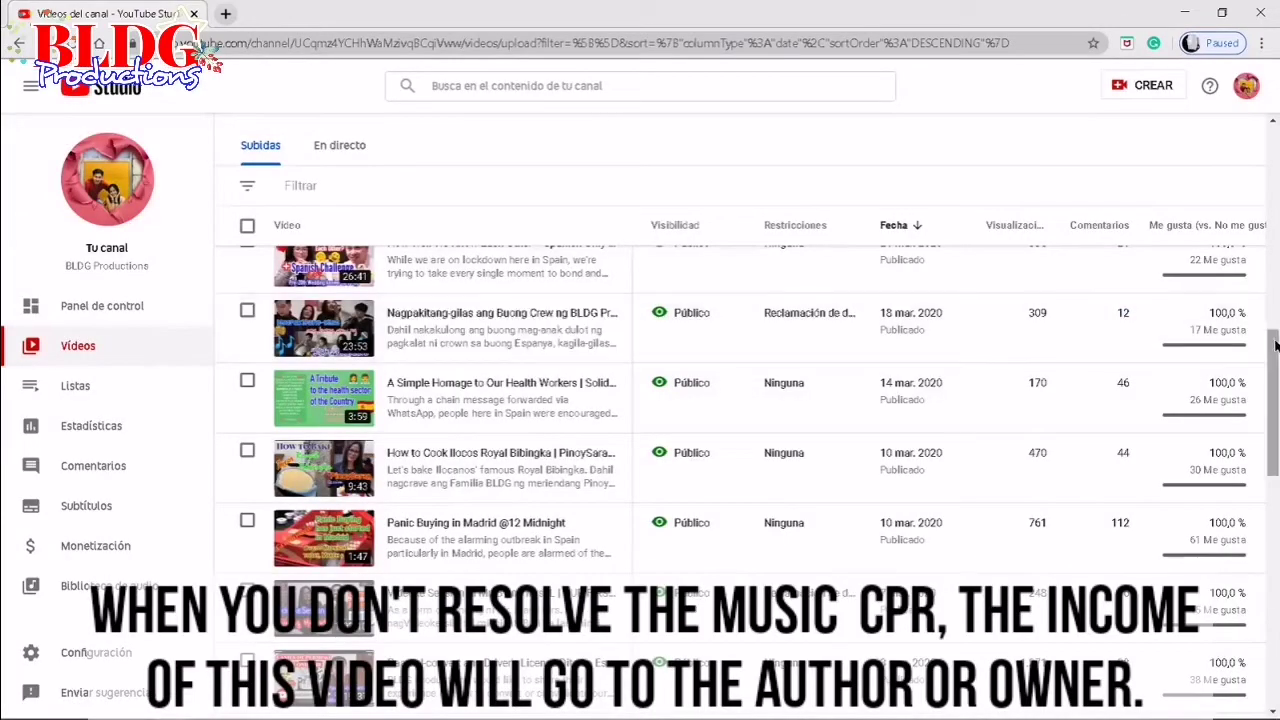
- Scroll the uploads list down to the July 2019 videos
scroll(1276, 348, down, 2)
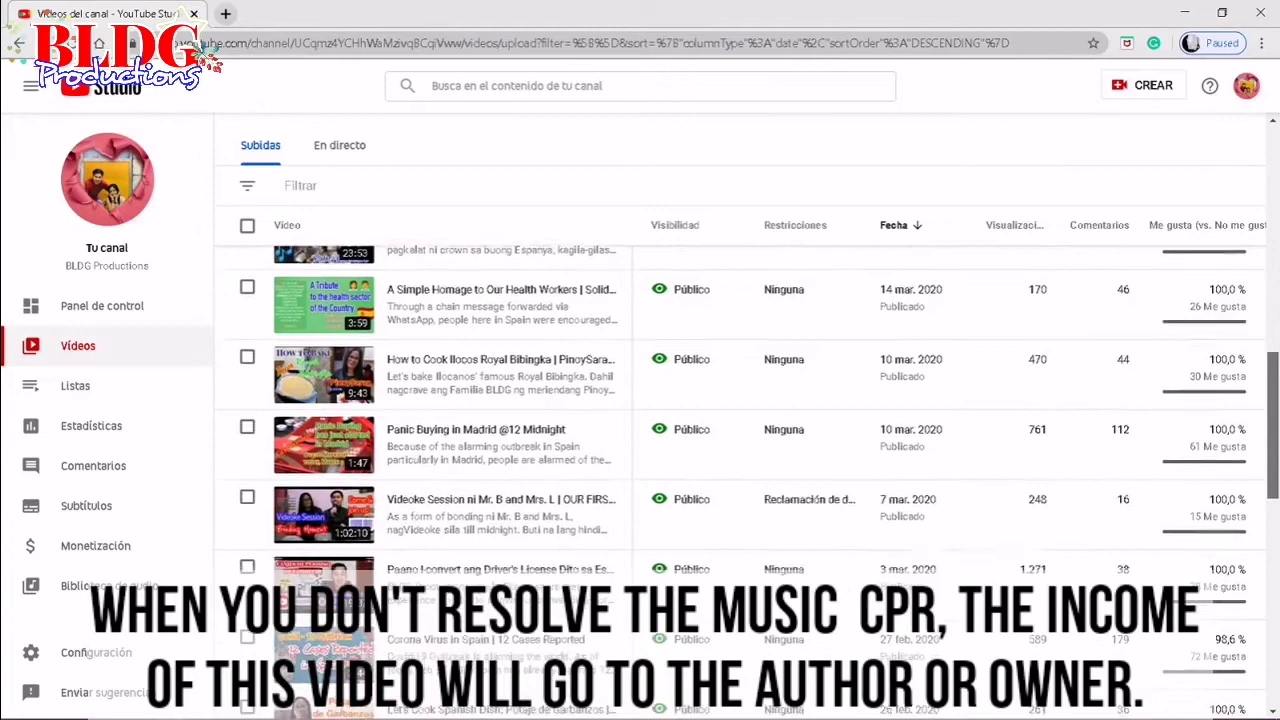
mouse_move(807, 423)
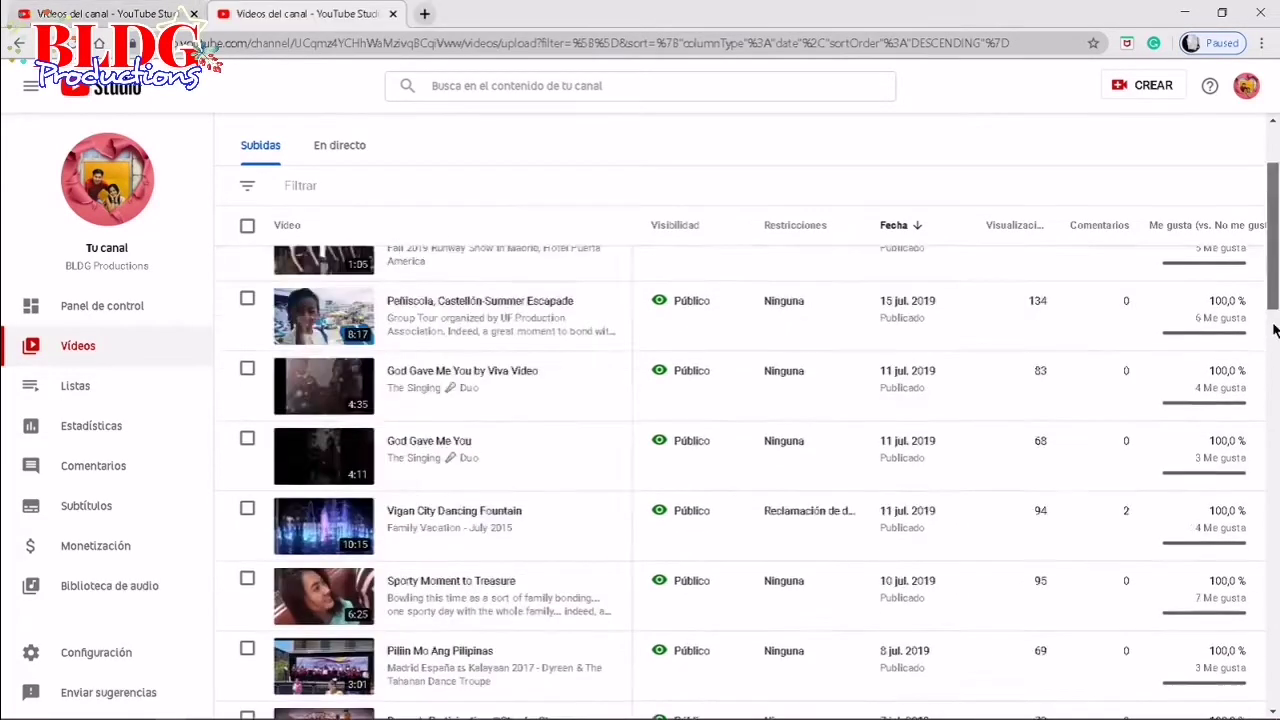
scroll(1271, 329, down, 2)
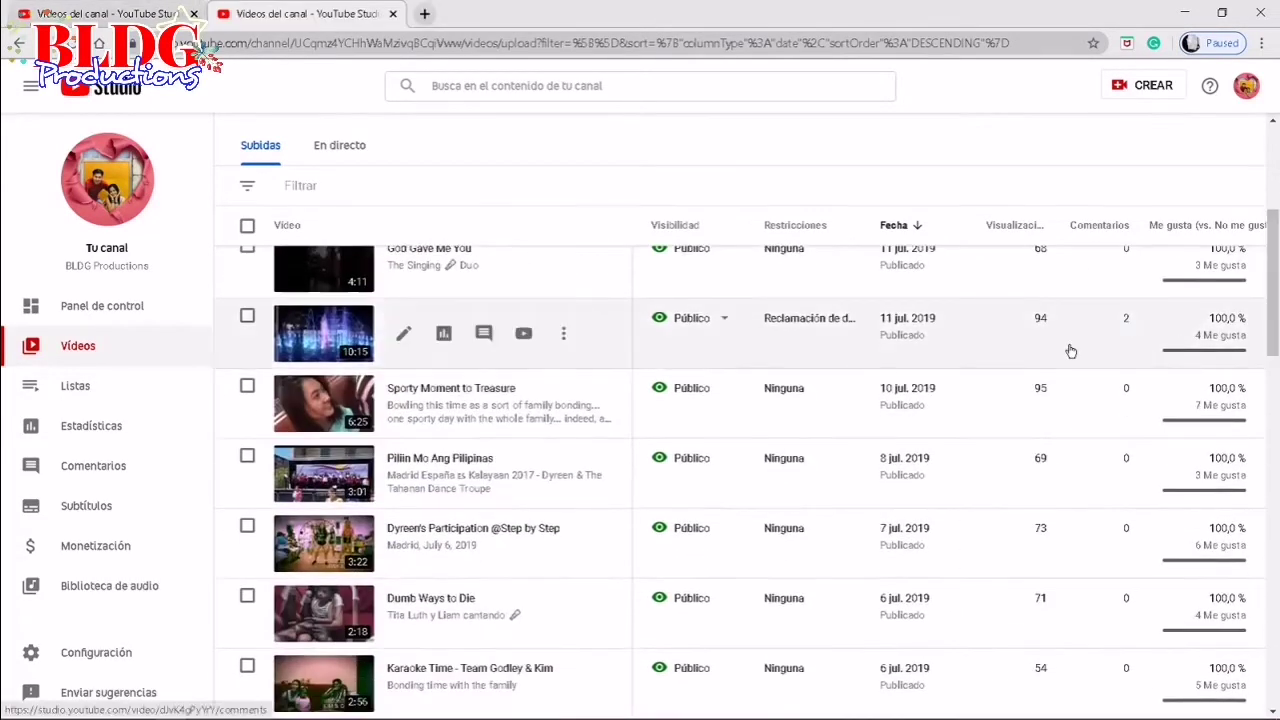
- Open the Let It Go claim on Vigan City Dancing Fountain and choose Sustituir canción
mouse_move(806, 326)
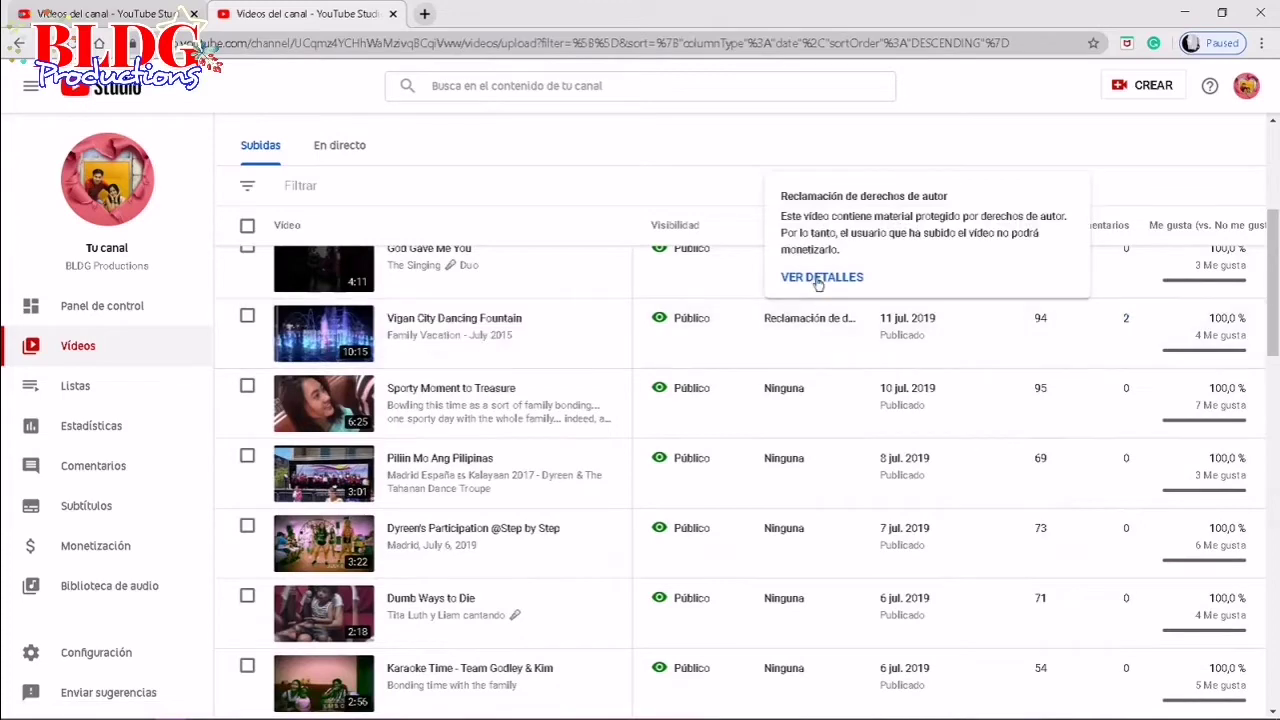
click(818, 280)
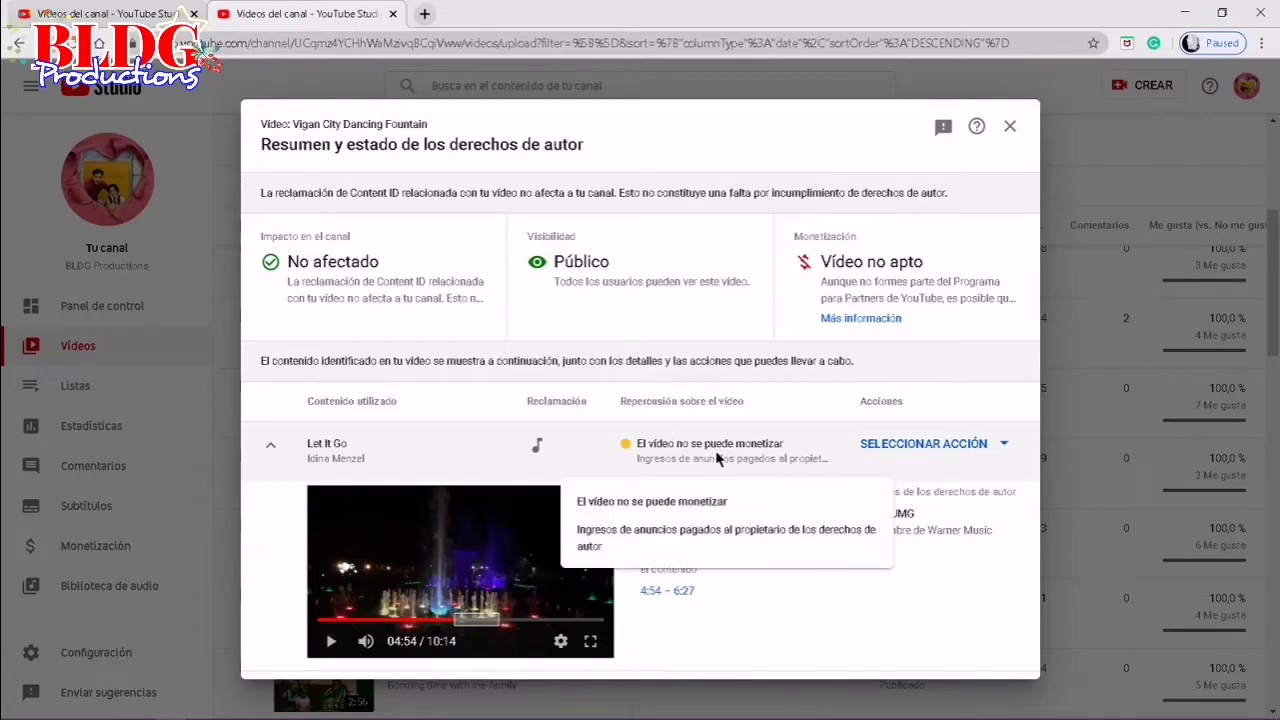
click(1007, 448)
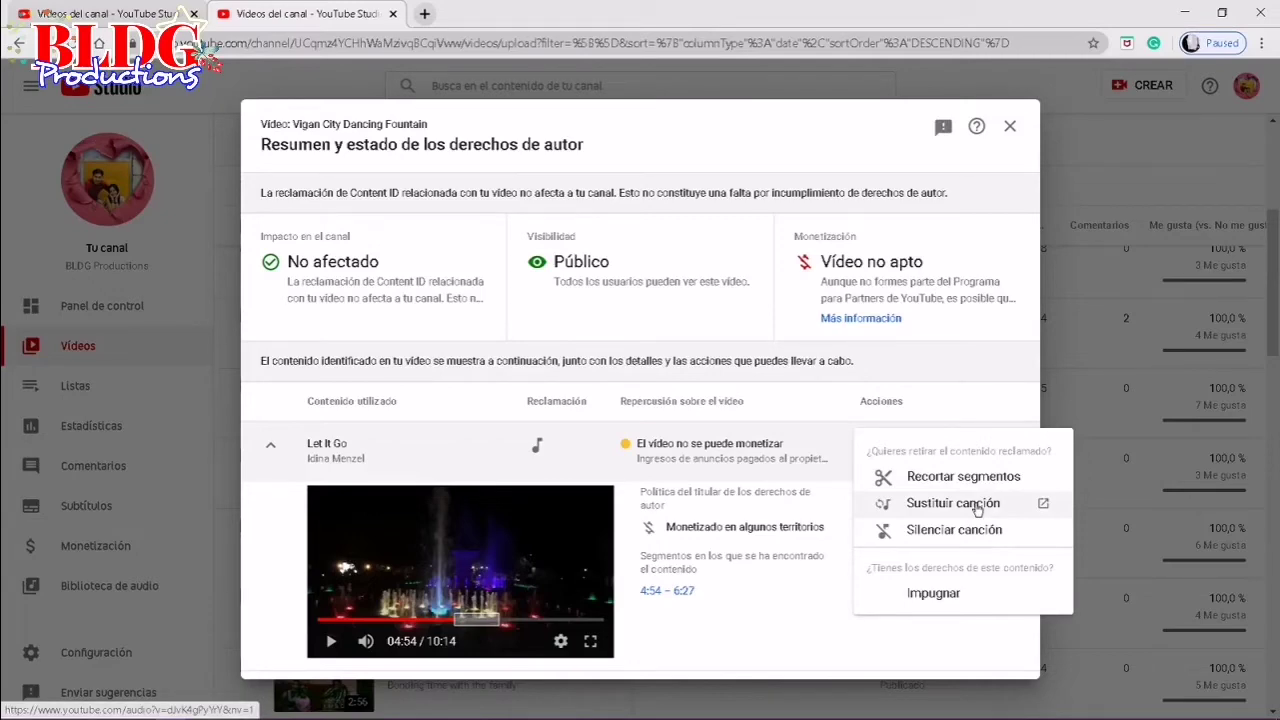
click(976, 508)
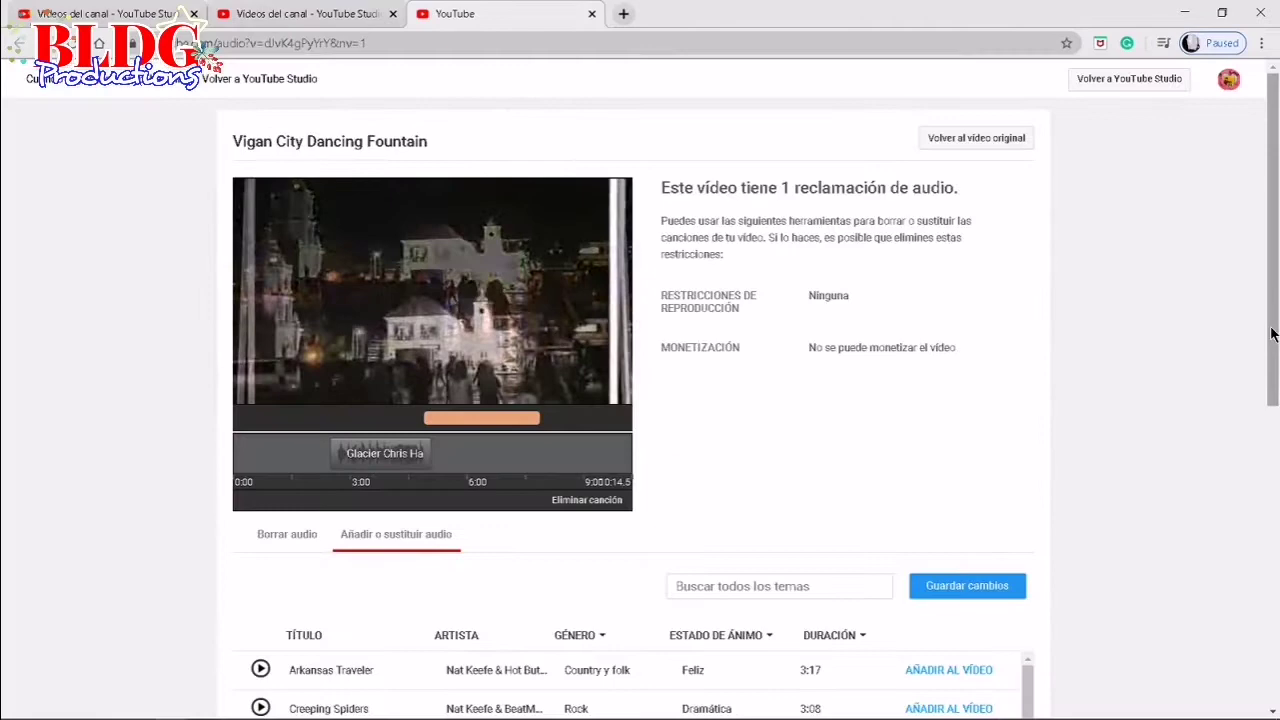
- Skip the video preview ahead to the claimed section
drag(1268, 323, 1276, 399)
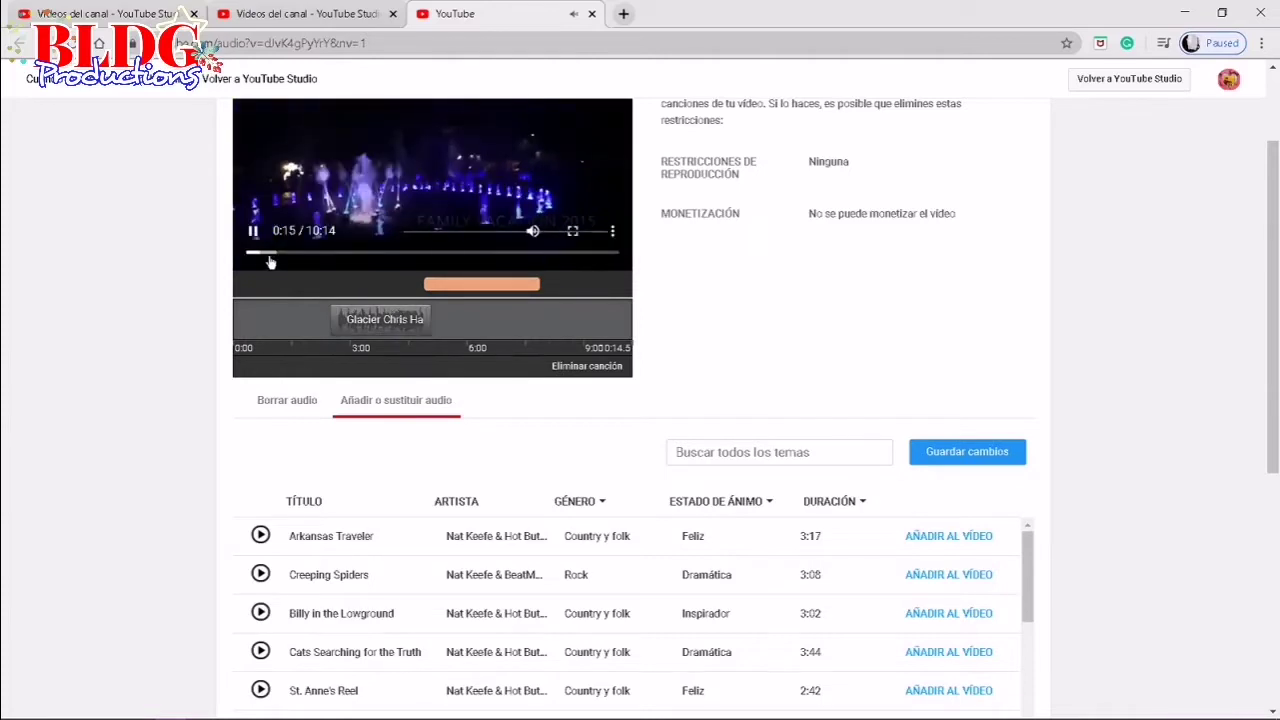
click(262, 254)
drag(262, 254, 415, 256)
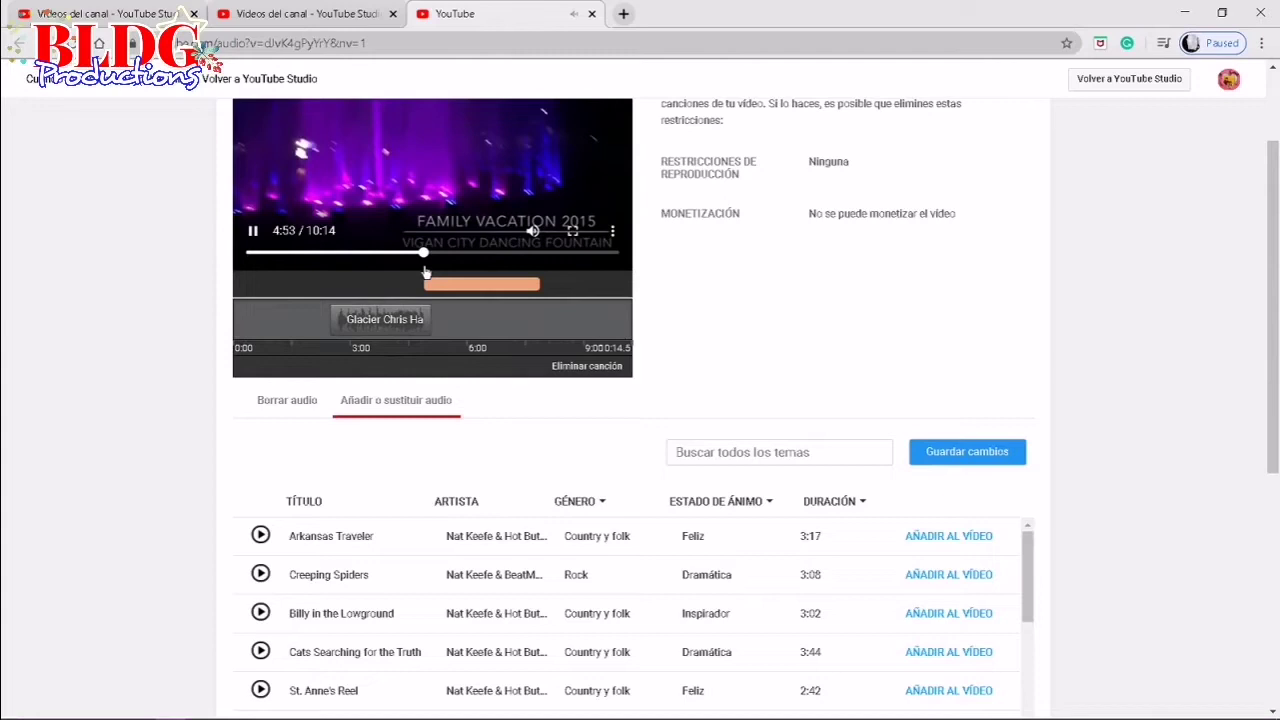
mouse_move(462, 290)
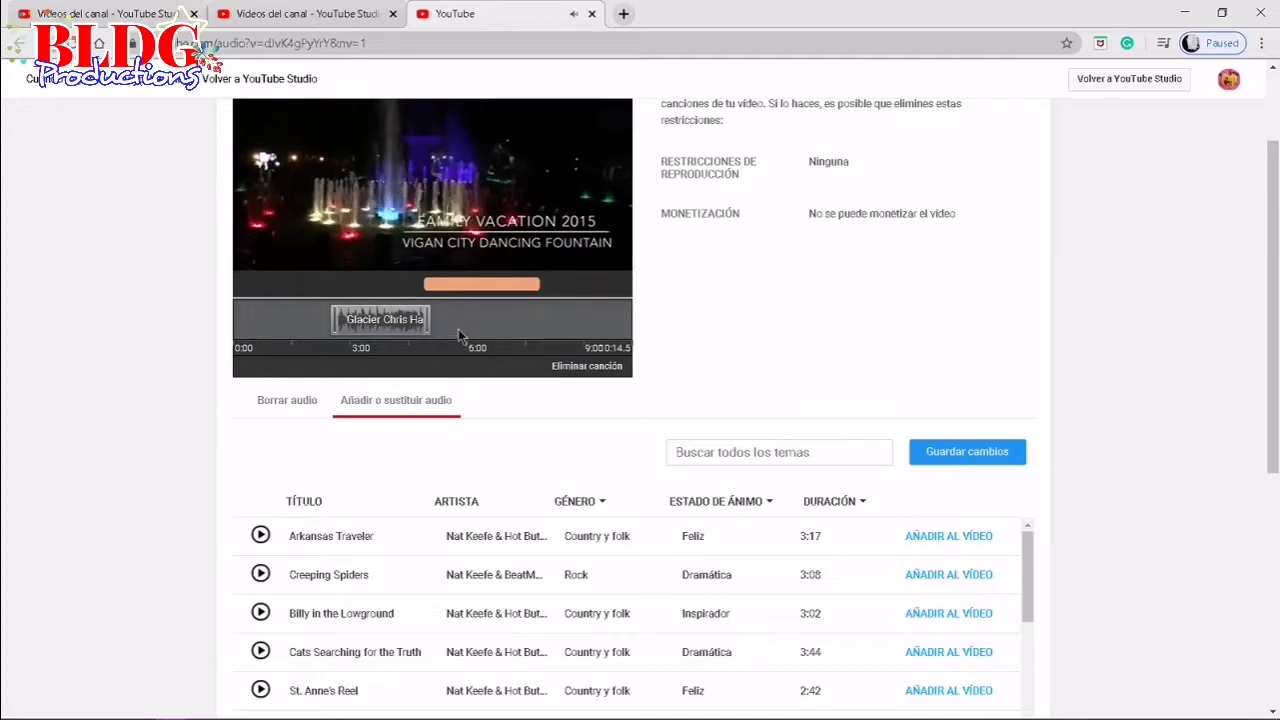
- Audition Arkansas Traveler, Creeping Spiders, Cats Searching for the Truth and Late Night Drive before adding Whirlpool
click(260, 536)
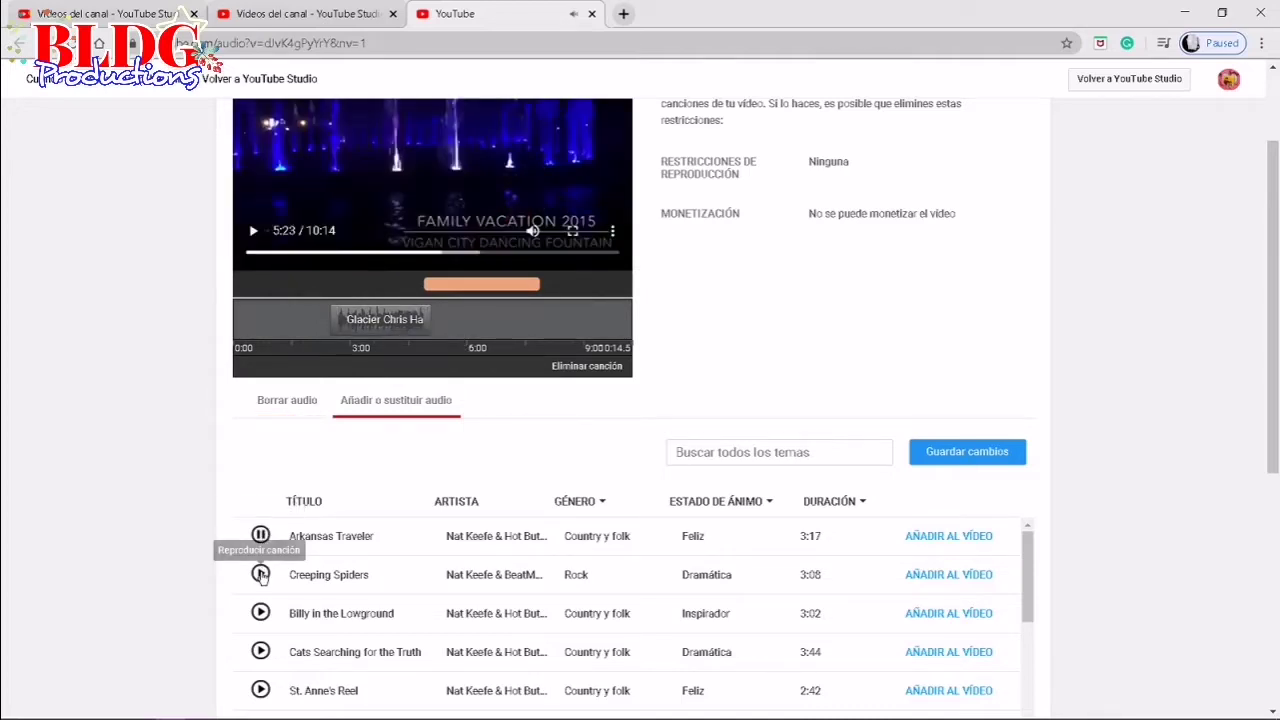
click(260, 575)
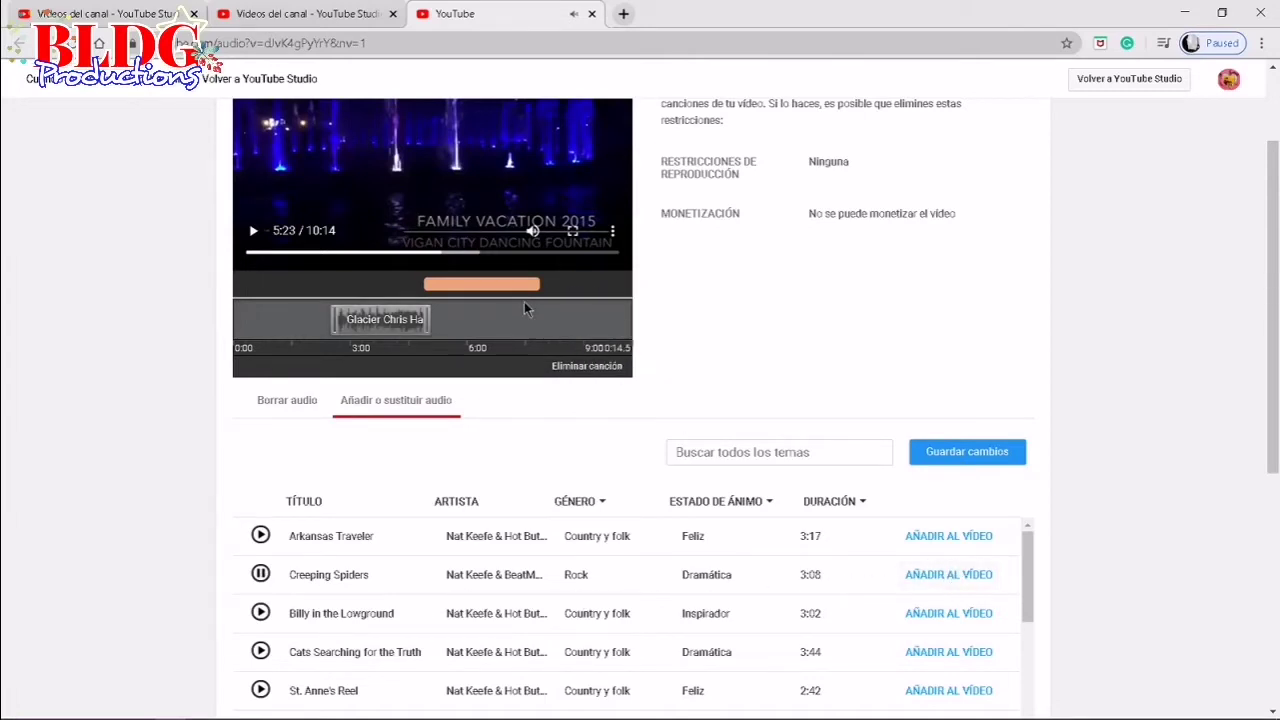
mouse_move(513, 291)
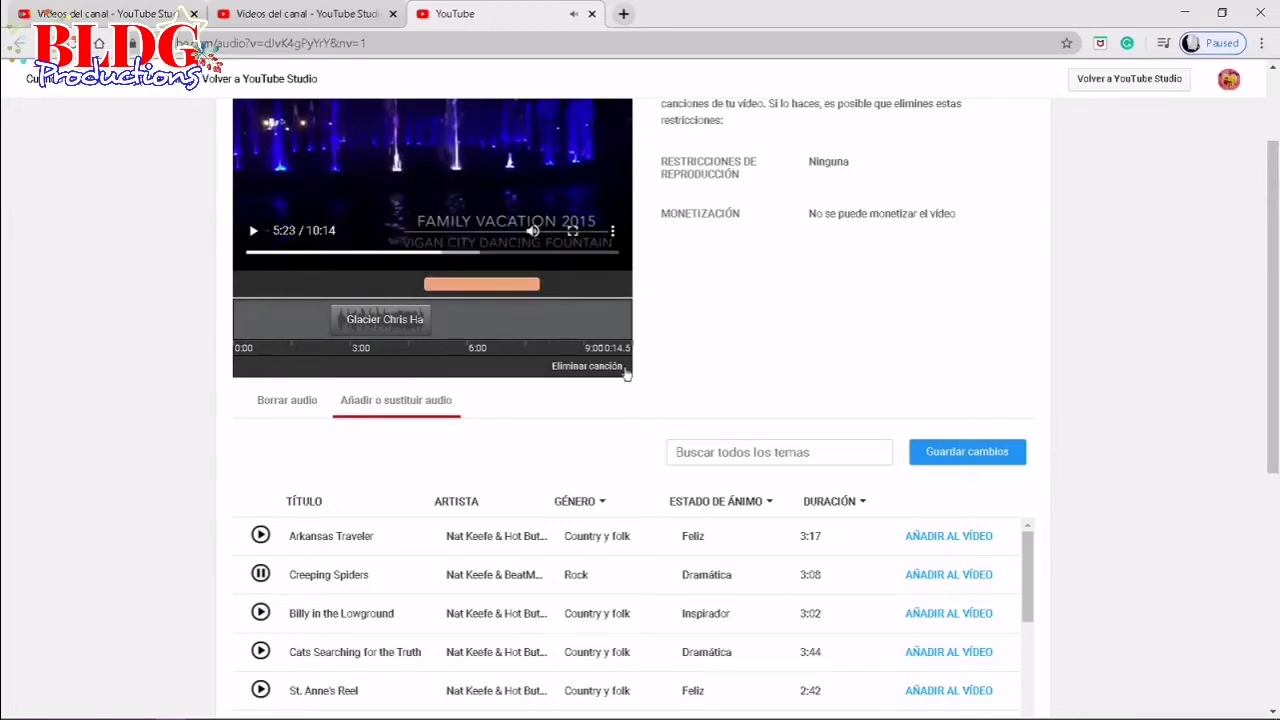
click(262, 653)
click(261, 652)
drag(1027, 553, 1035, 643)
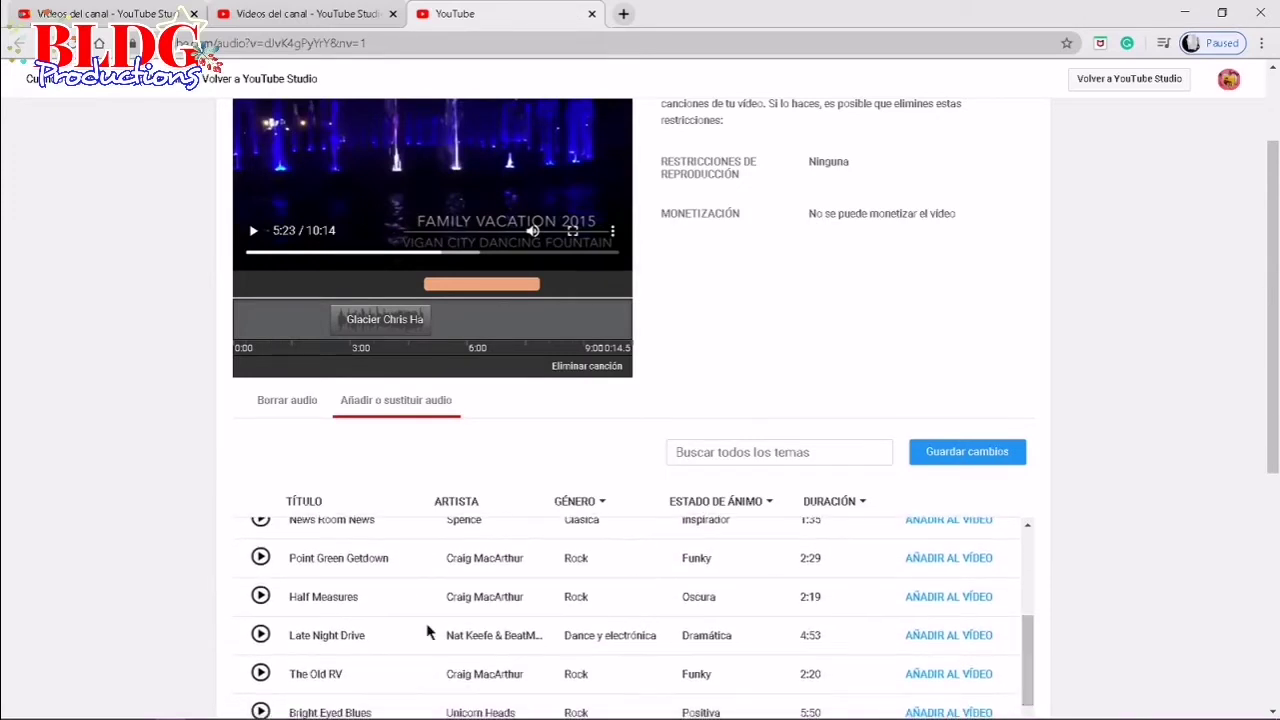
click(261, 635)
drag(1032, 630, 1037, 719)
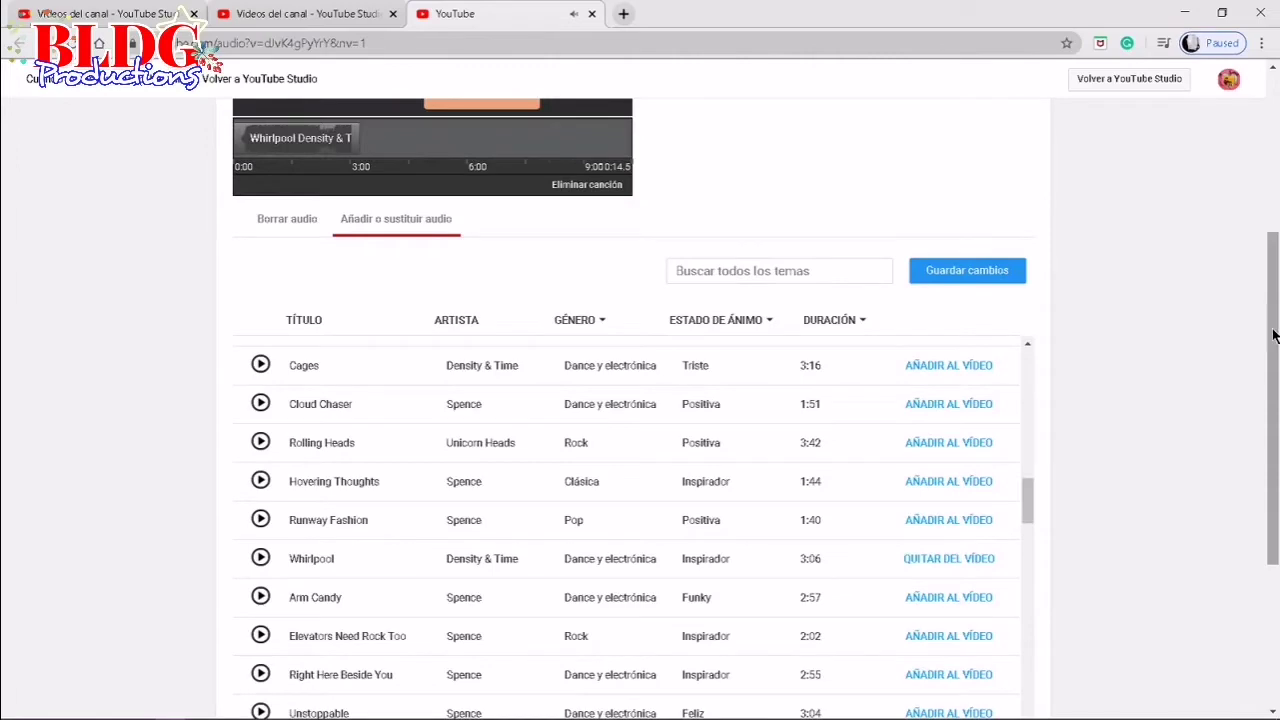
scroll(1273, 336, up, 3)
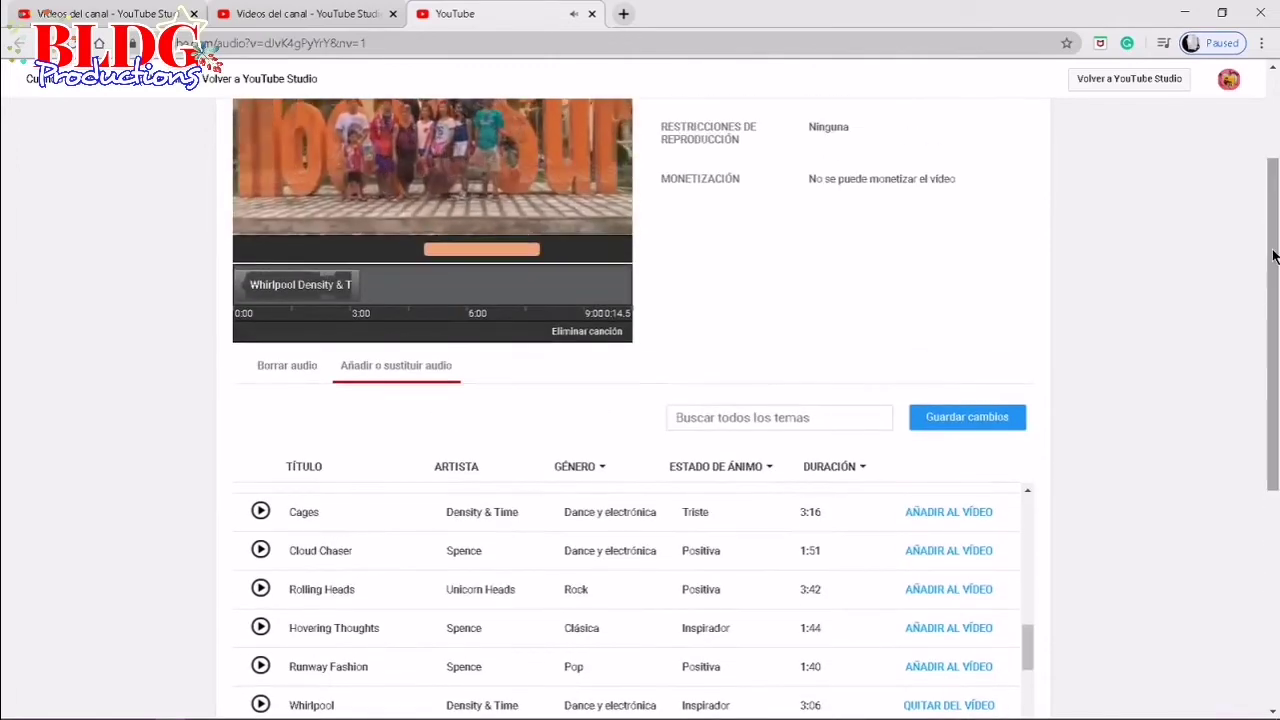
- Drag the Whirlpool clip to about 4:49–7:55 so it covers the claimed section
drag(1270, 234, 1277, 160)
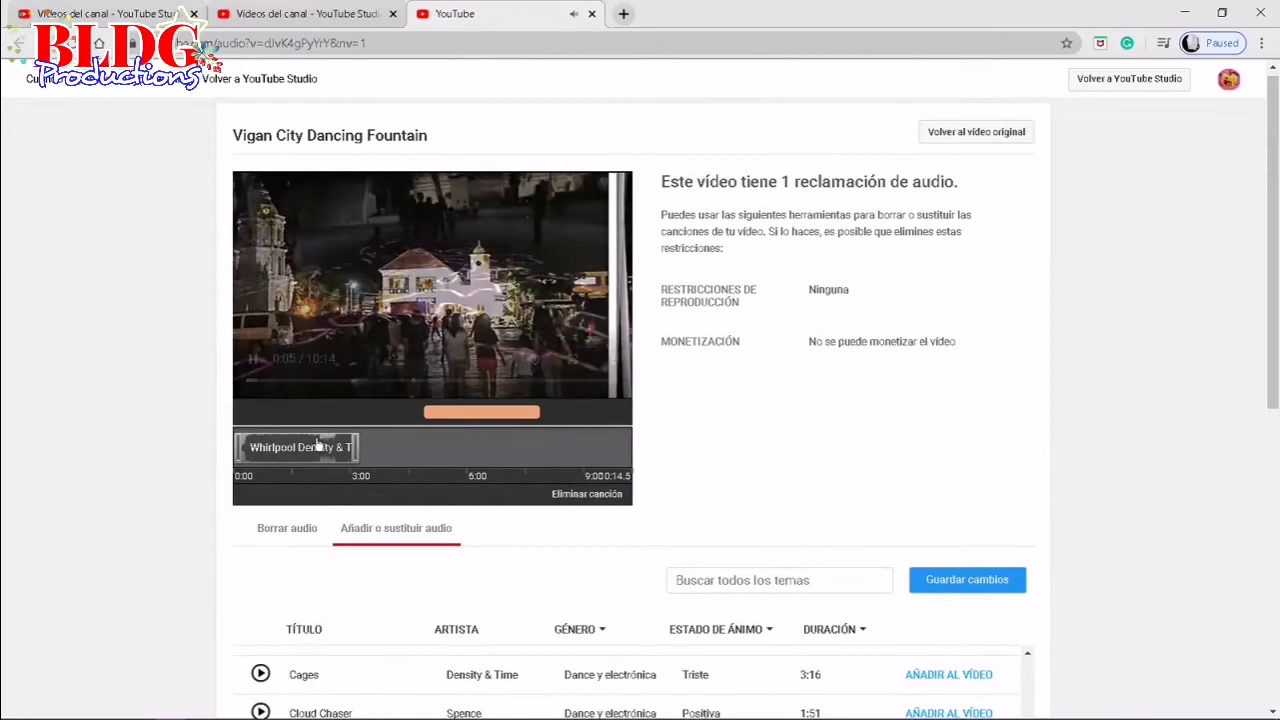
drag(315, 450, 500, 445)
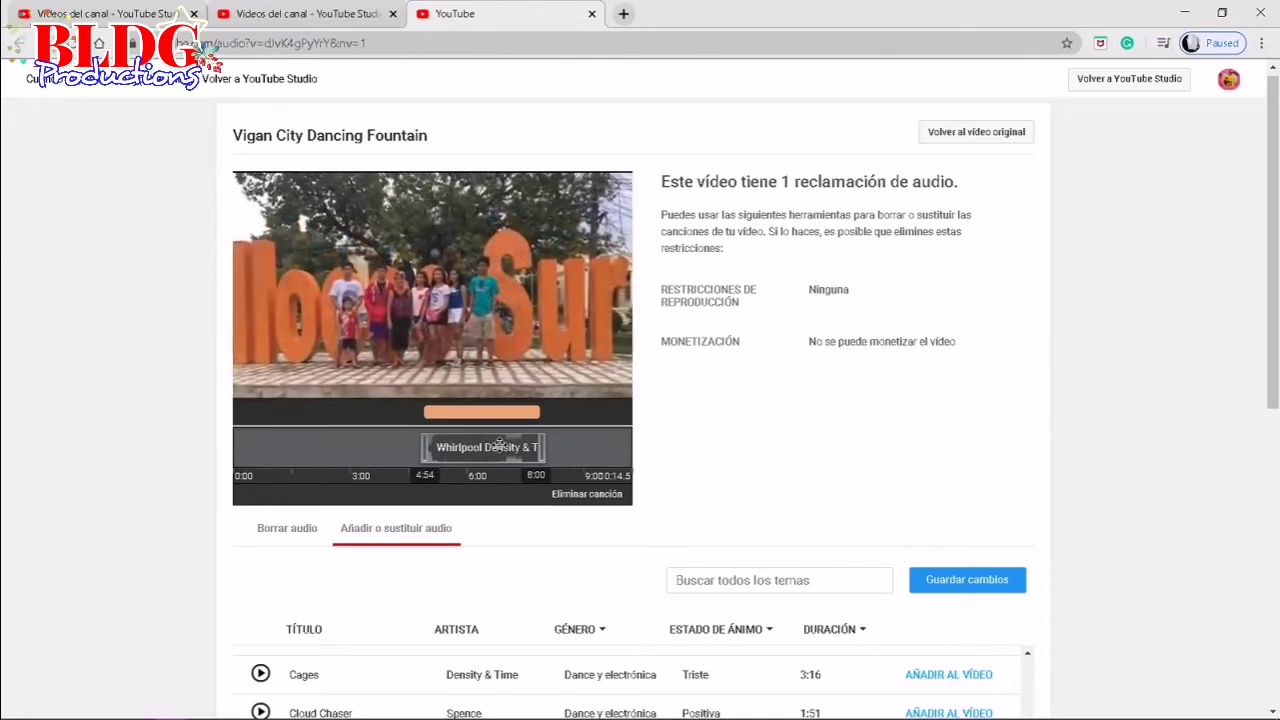
drag(499, 445, 495, 443)
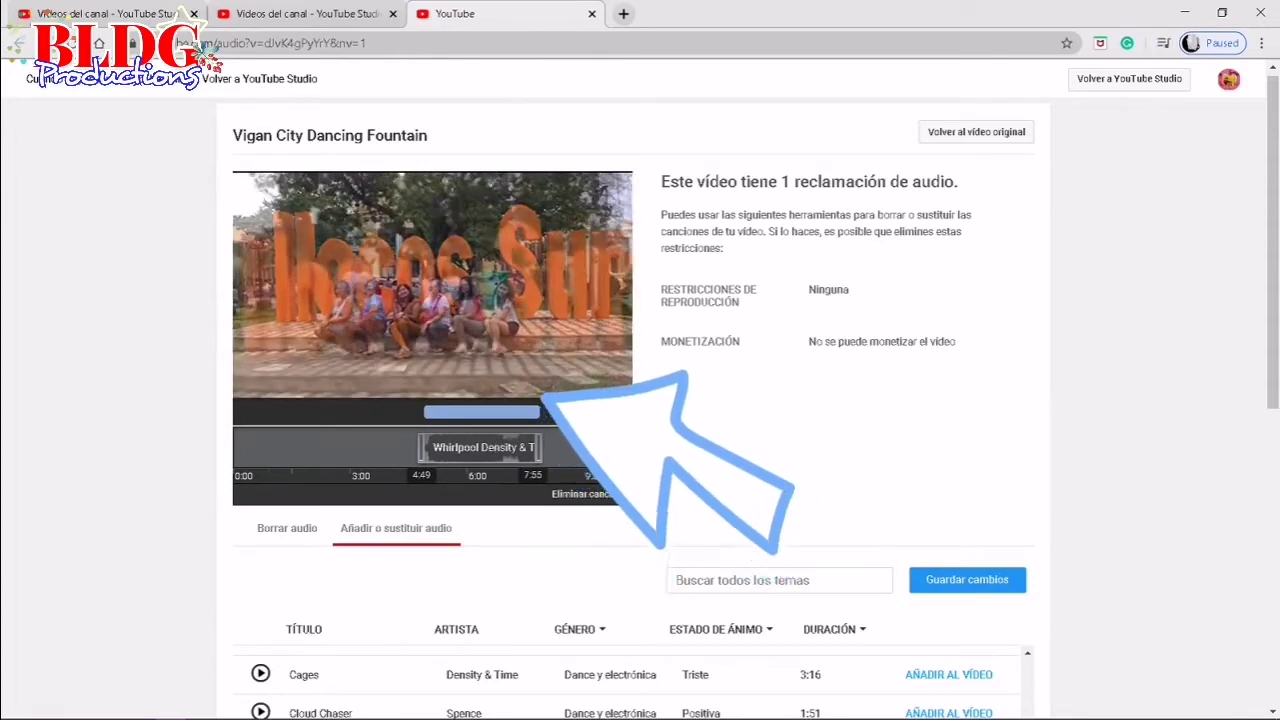
mouse_move(536, 420)
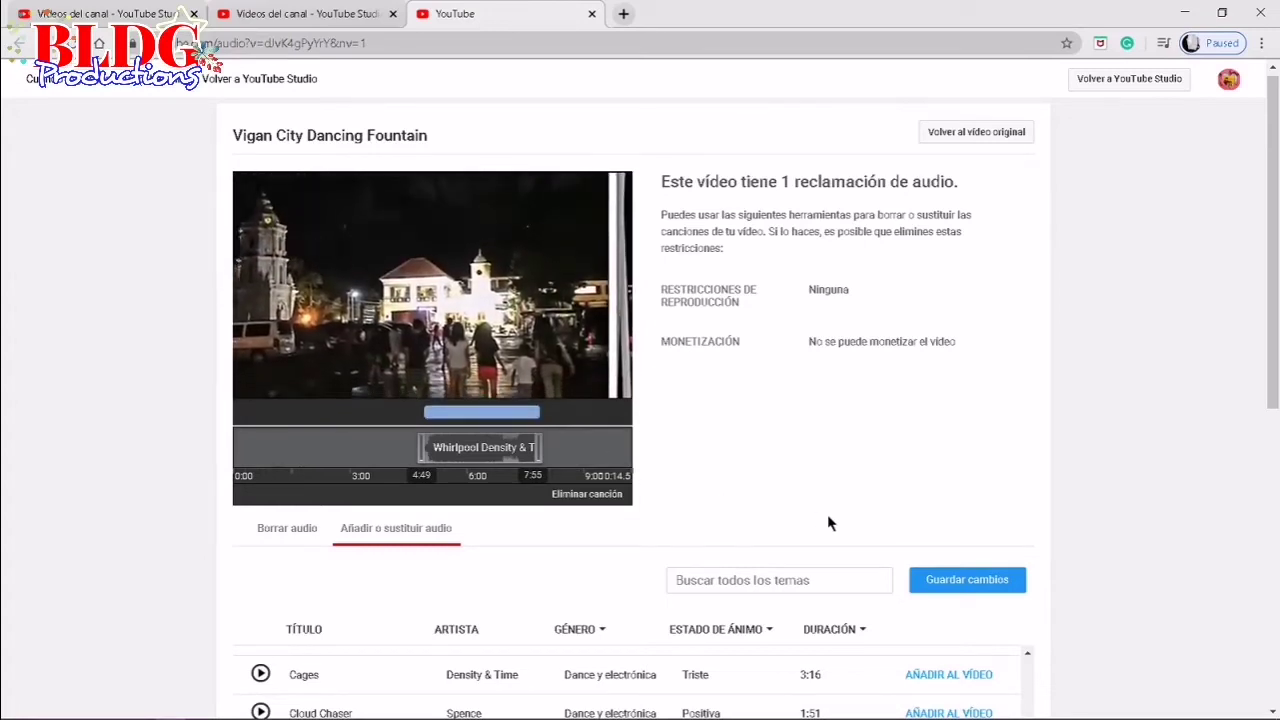
- Save and confirm the audio changes, then show the next page of channel videos
click(953, 588)
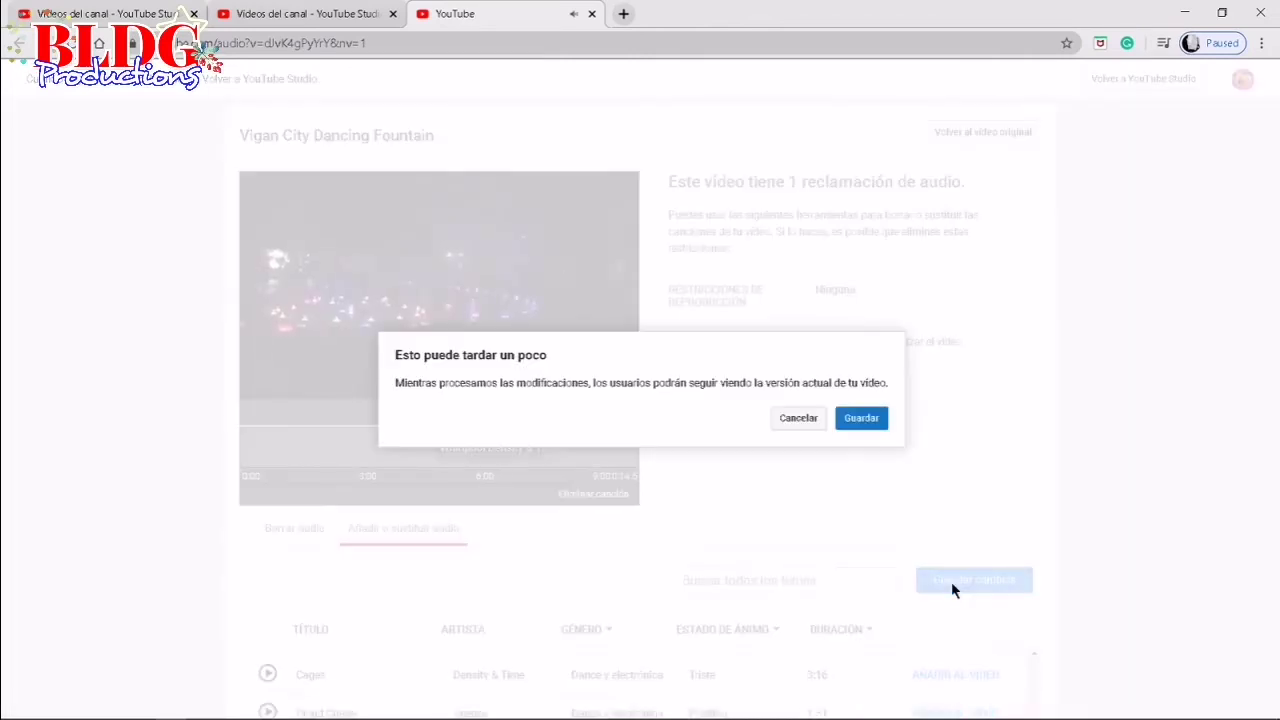
click(872, 424)
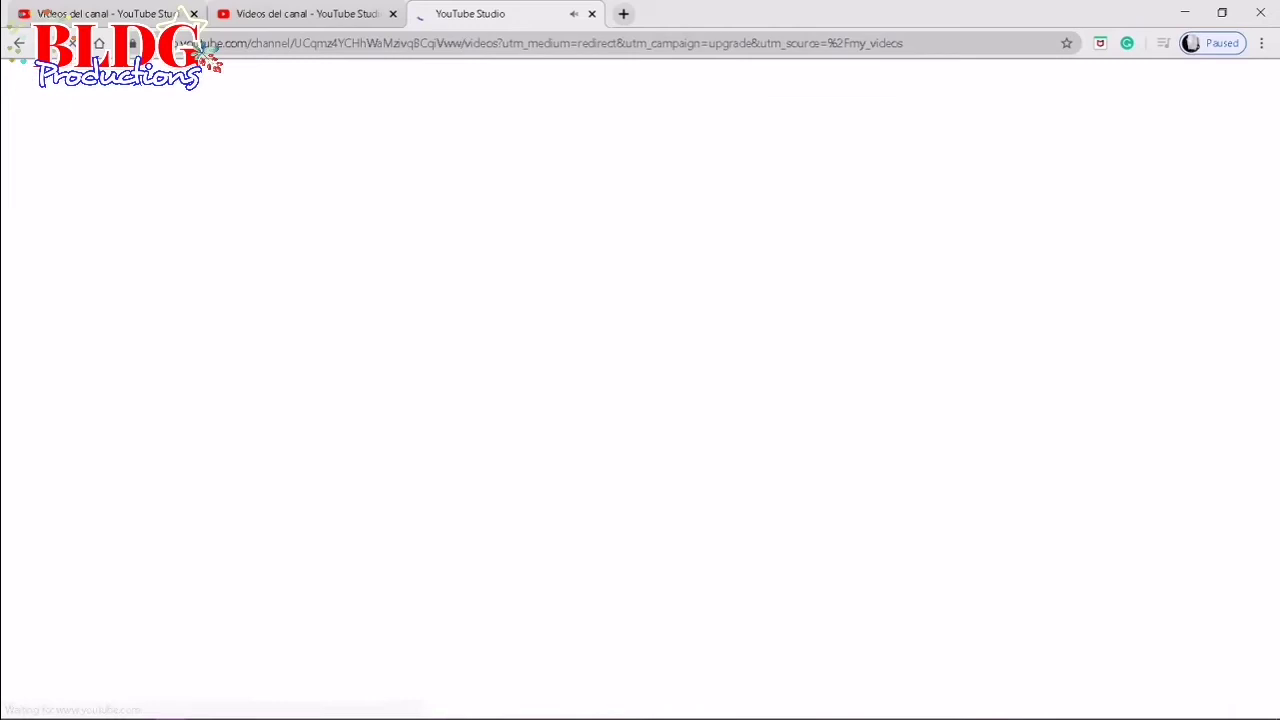
click(1222, 630)
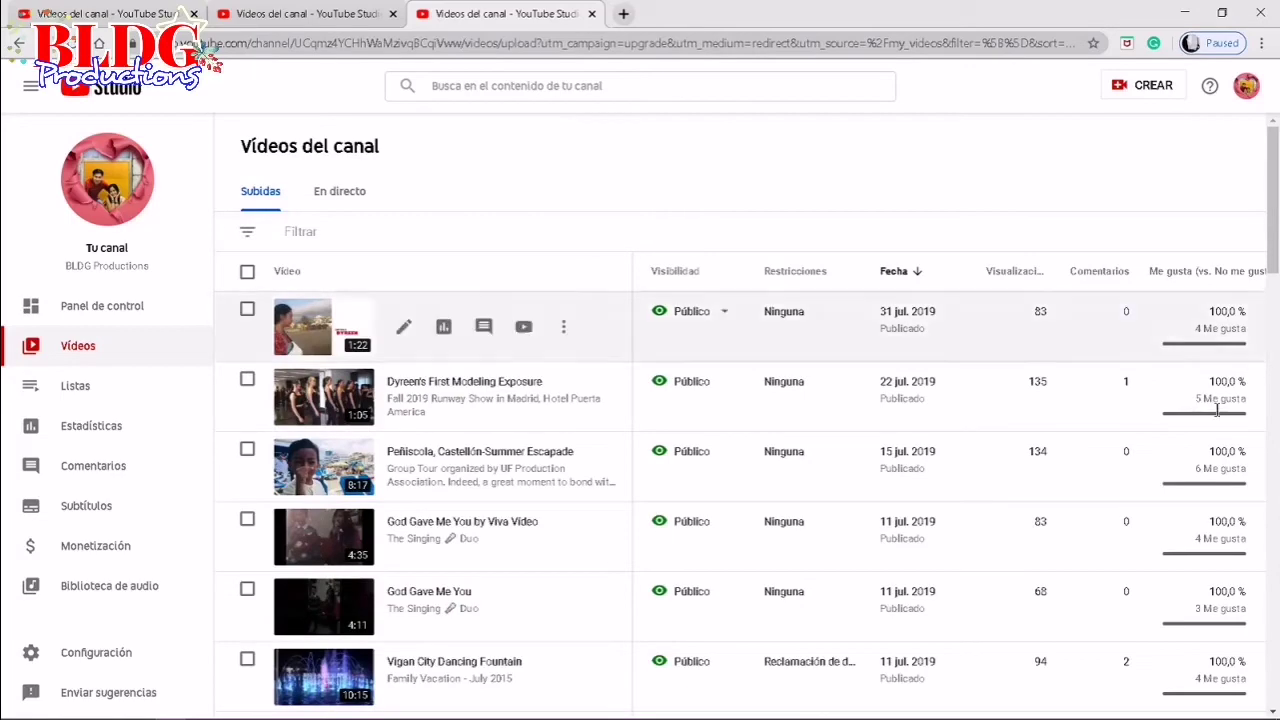
- Confirm the Vigan City Dancing Fountain claim is still processing, then go to the channel's public page
mouse_move(1274, 283)
mouse_down()
mouse_move(1274, 311)
mouse_move(1272, 286)
mouse_up()
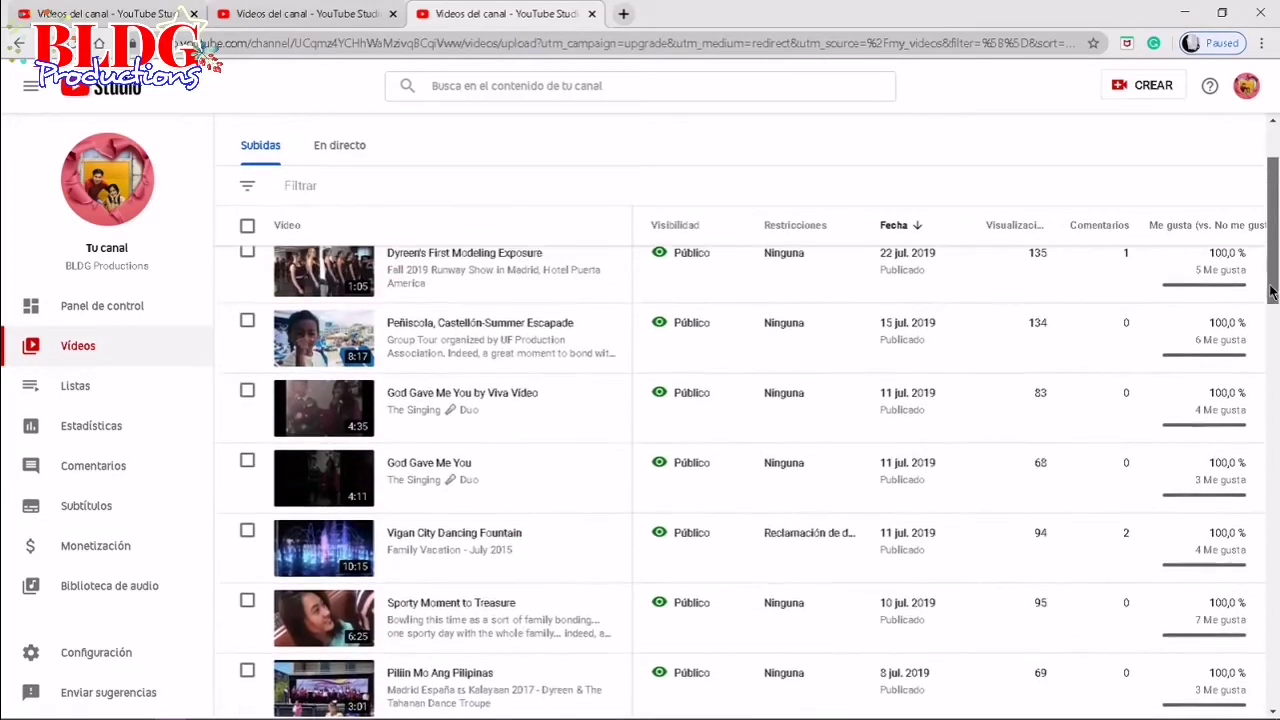
mouse_move(803, 563)
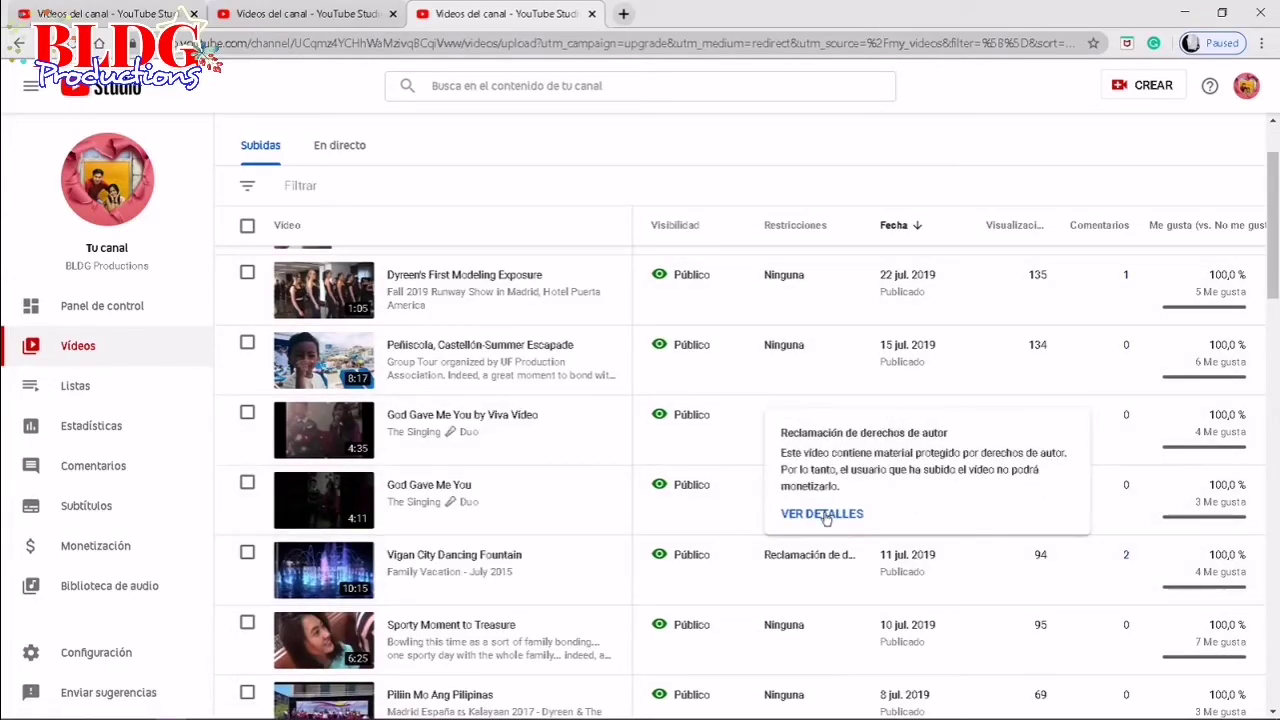
click(824, 515)
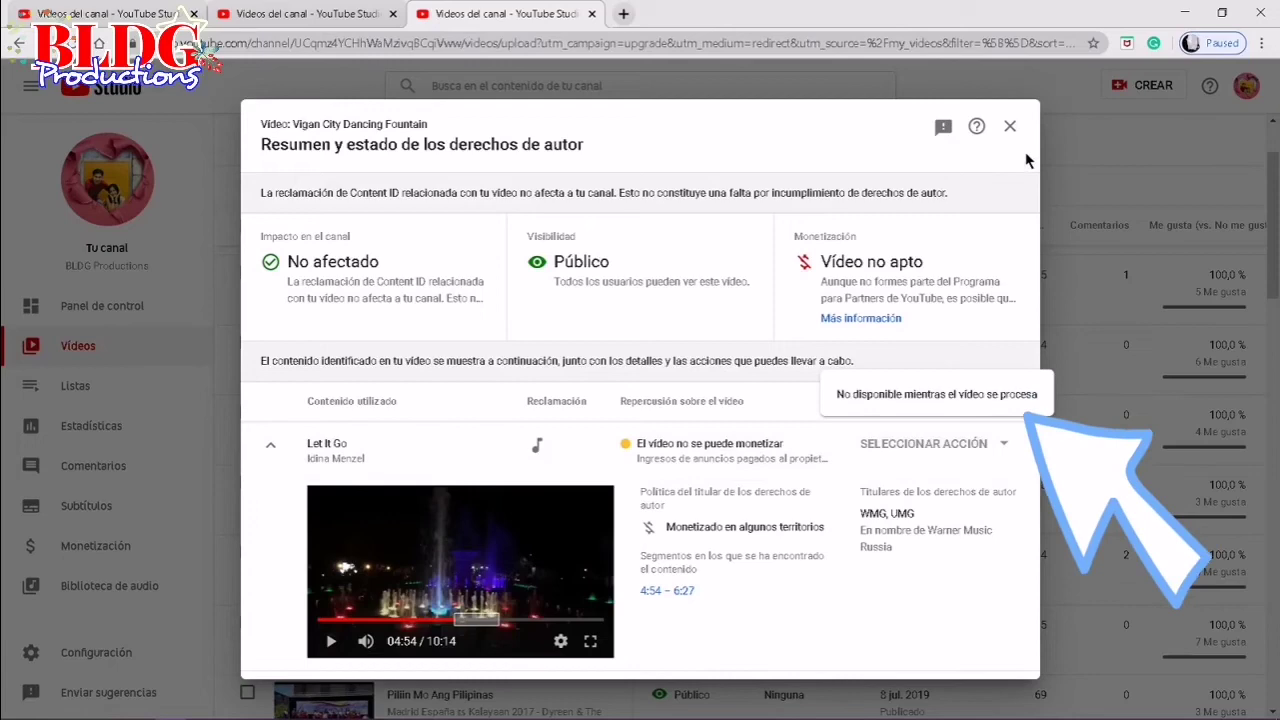
click(1011, 127)
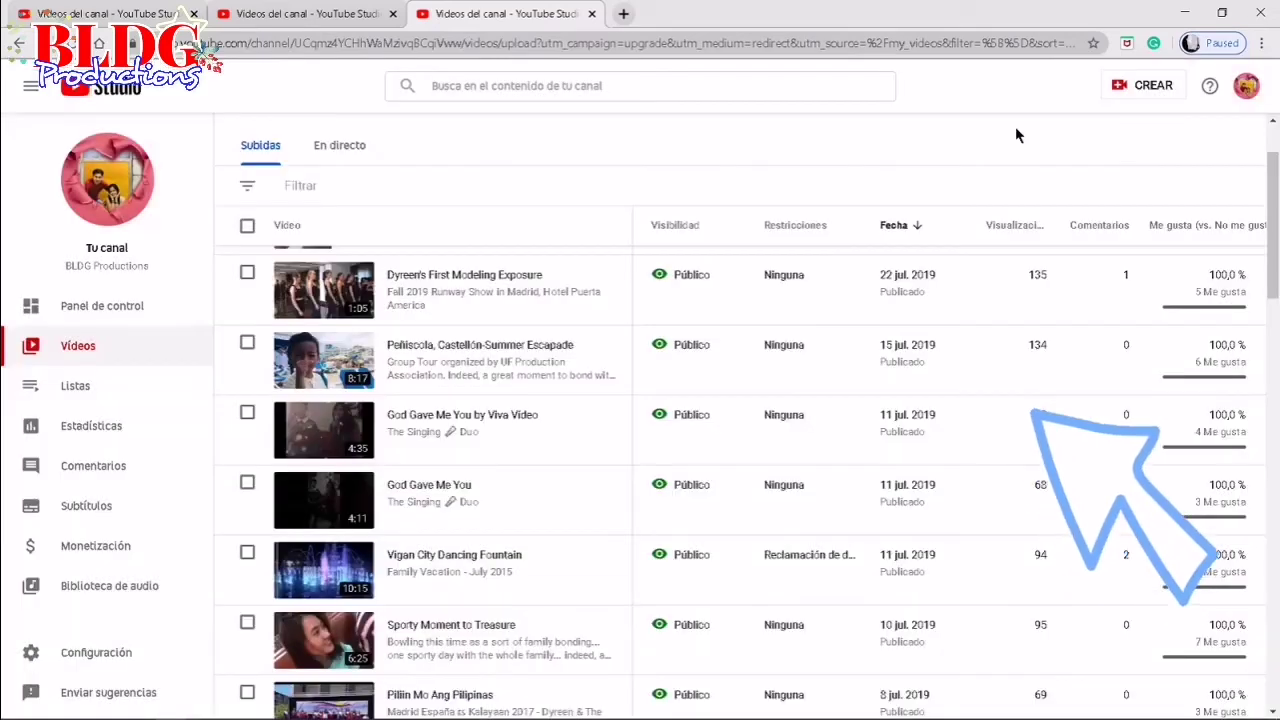
click(1246, 85)
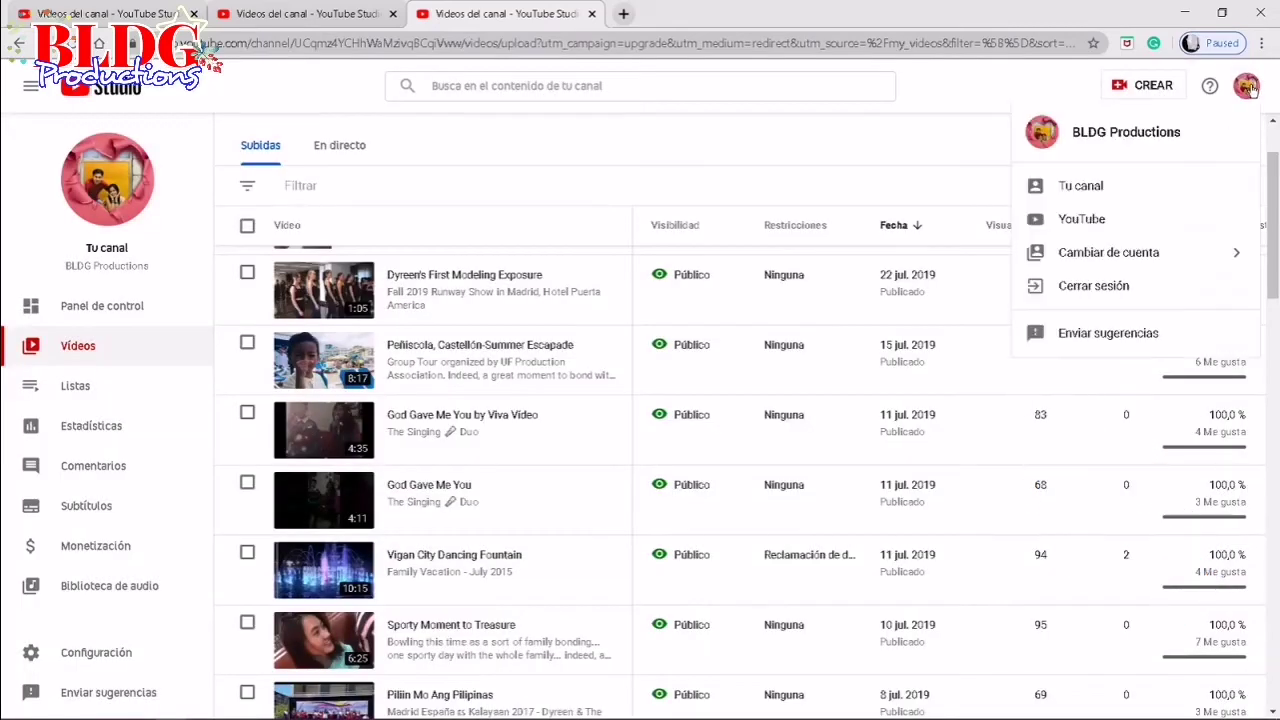
click(1047, 185)
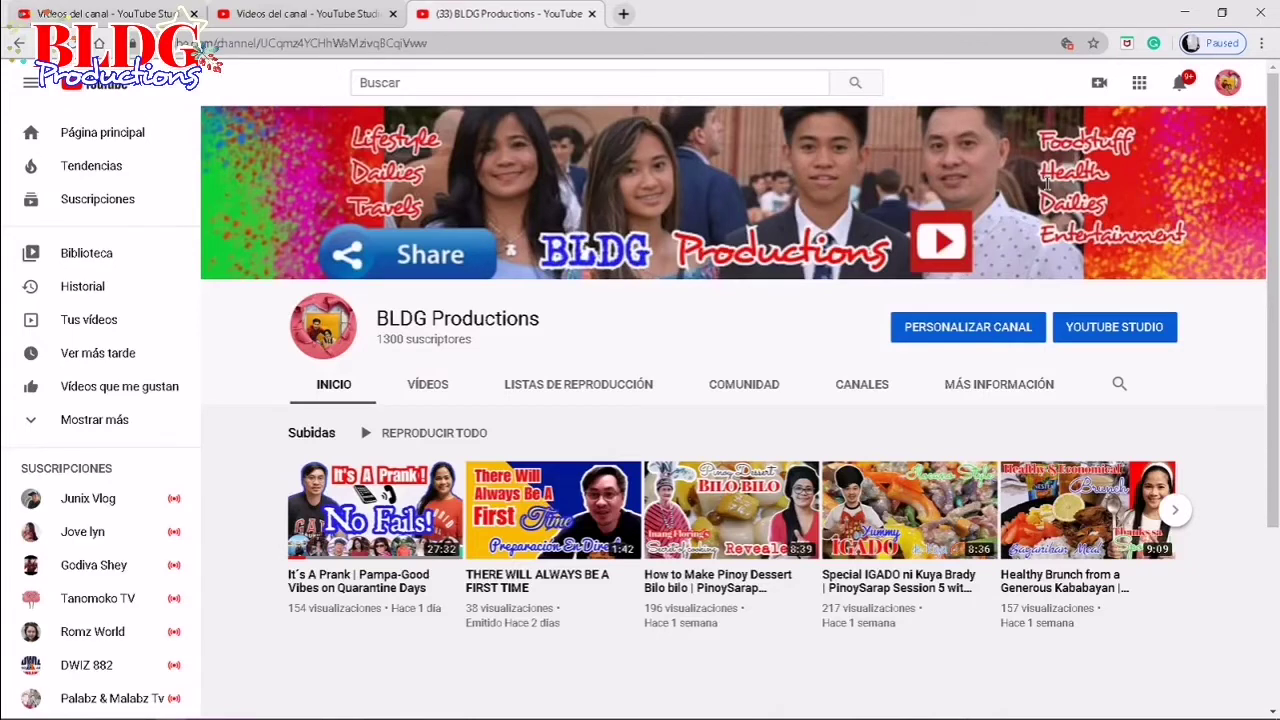